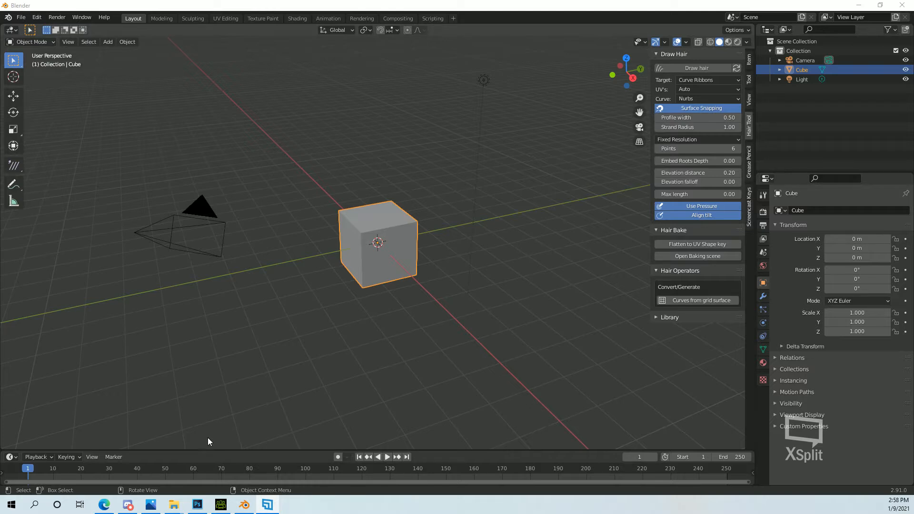
# Open the Hair Tool baking scene and add a general Layout workspace viewed through the render camera.
pyautogui.click(699, 256)
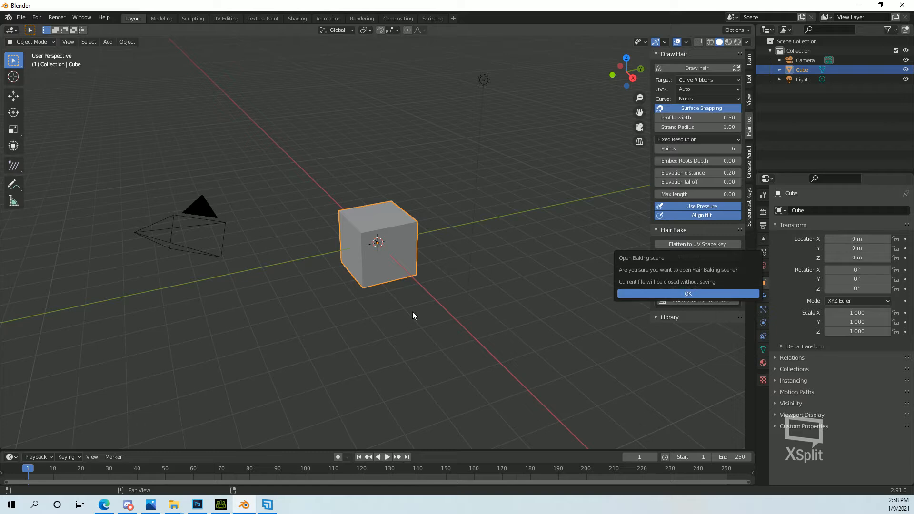
pyautogui.click(678, 293)
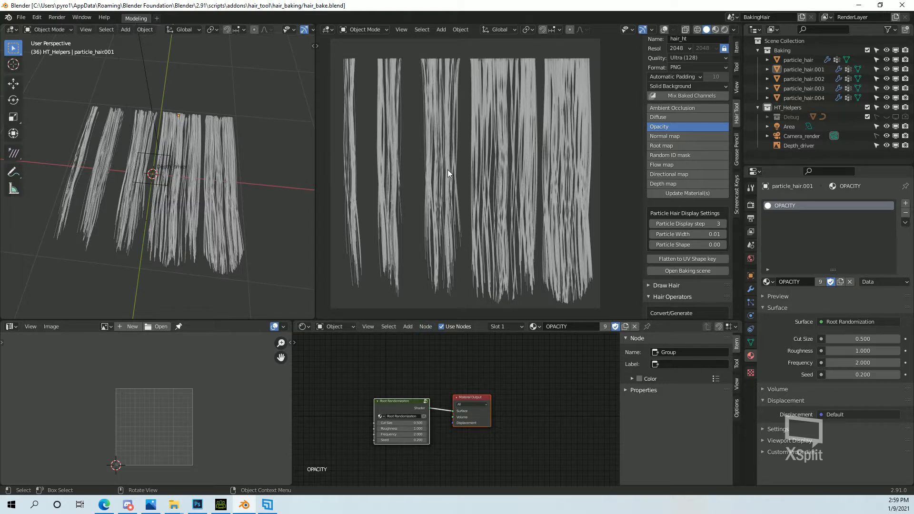
pyautogui.click(158, 18)
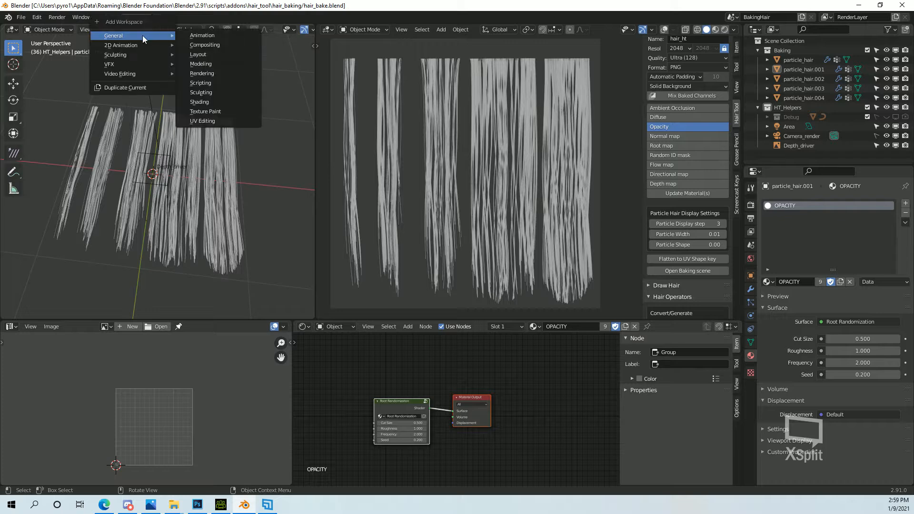
pyautogui.moveTo(138, 37)
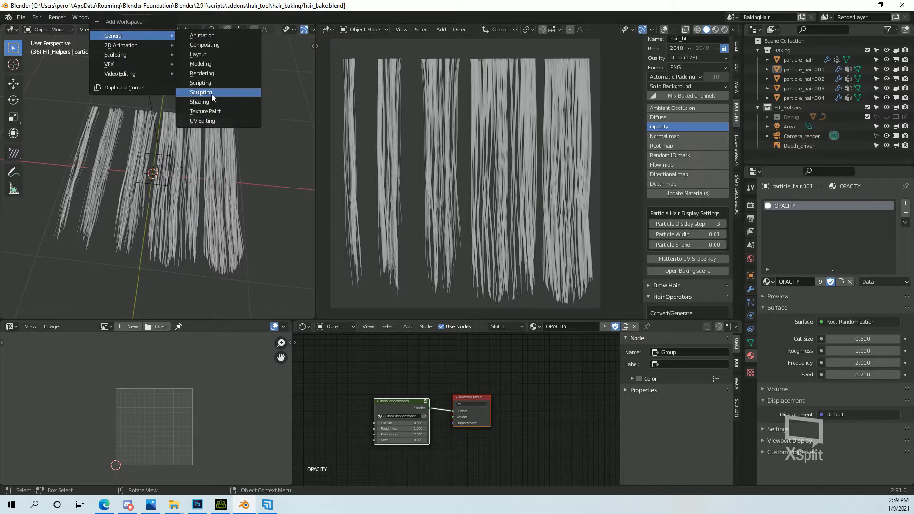
pyautogui.click(210, 55)
pyautogui.press('KP_0')
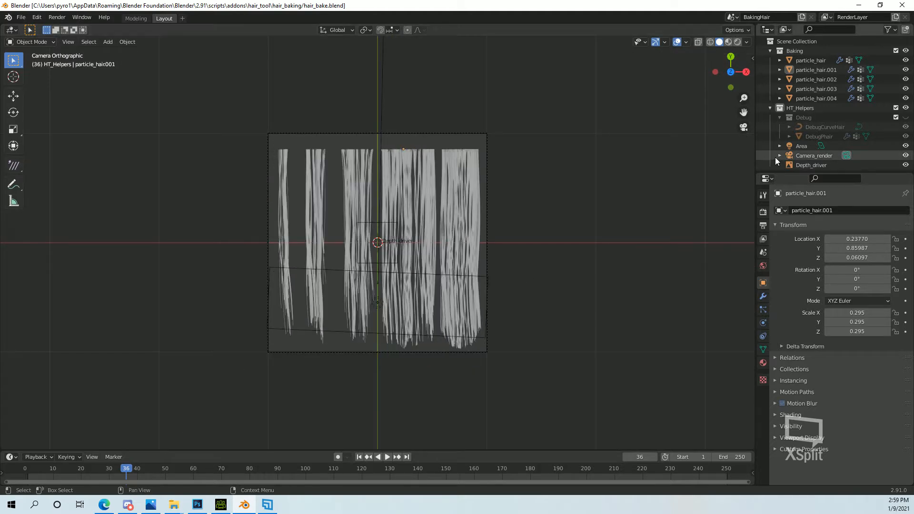
# Stretch the Area light to about 1.84 in height and move it along Y to about 0.006, over the hair clumps.
pyautogui.click(803, 146)
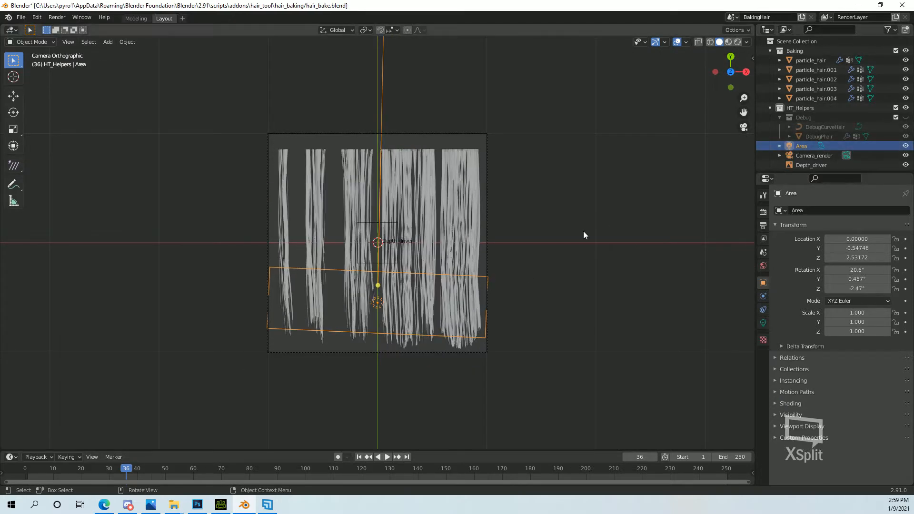
pyautogui.moveTo(488, 277); pyautogui.dragTo(493, 161)
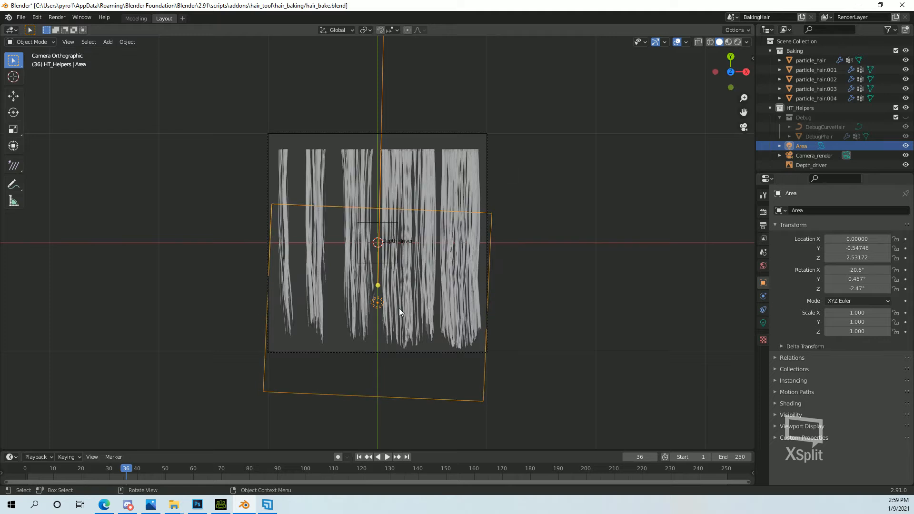
pyautogui.hotkey('shift', 'space')
pyautogui.press('g')
pyautogui.moveTo(379, 260); pyautogui.dragTo(379, 200)
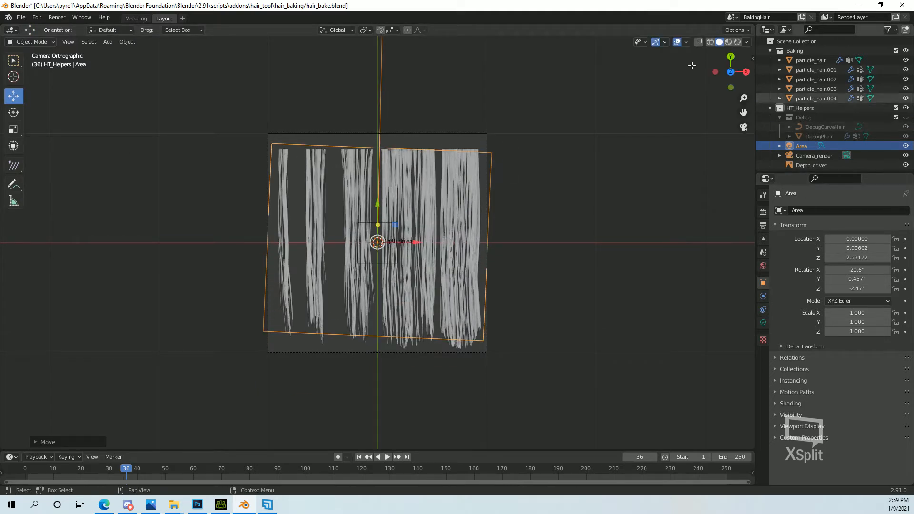
# Return to the Modeling workspace, select a hair clump and set the bake resolution to 4096 × 2048.
pyautogui.click(138, 19)
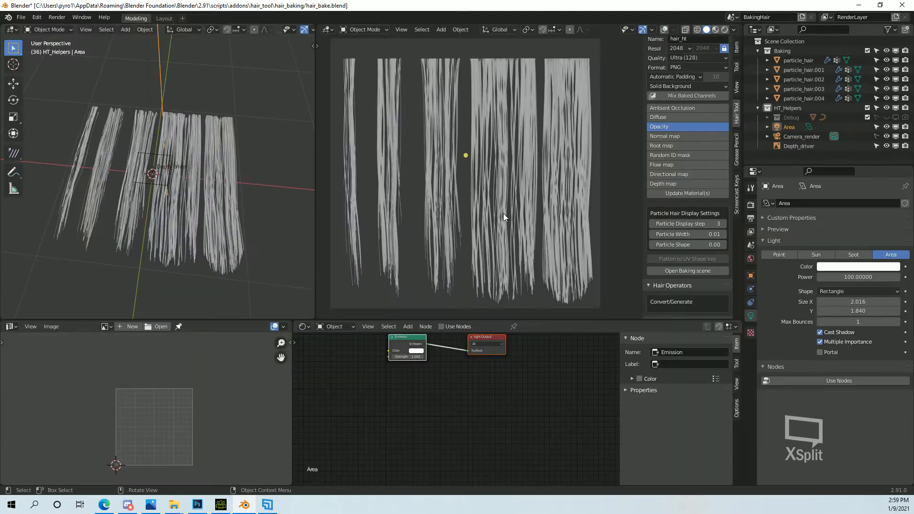
pyautogui.click(562, 129)
pyautogui.scroll(-3, 716, 240)
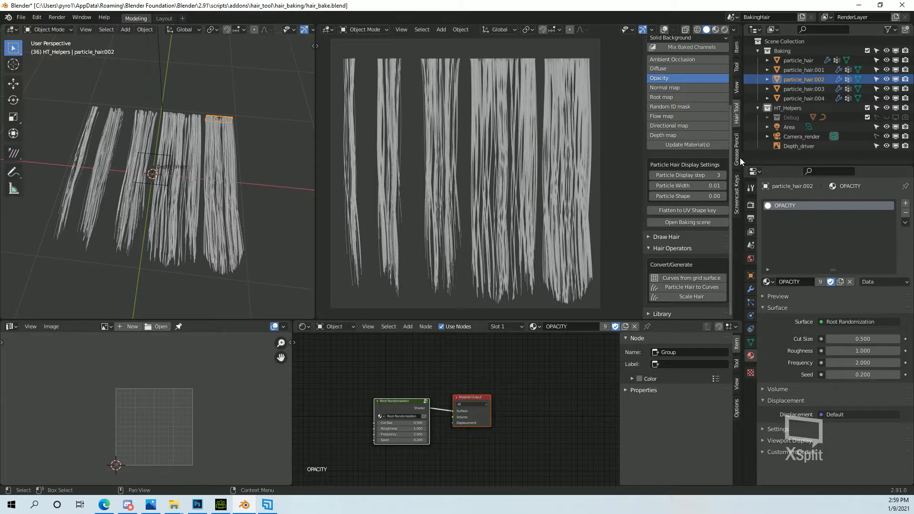
pyautogui.scroll(5, 704, 207)
pyautogui.scroll(-3, 692, 250)
pyautogui.scroll(3, 692, 251)
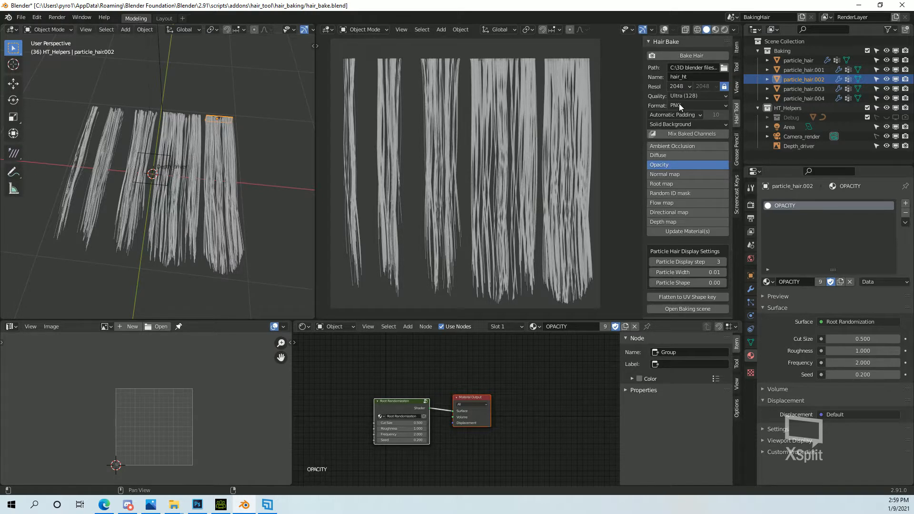
pyautogui.click(684, 85)
pyautogui.click(681, 130)
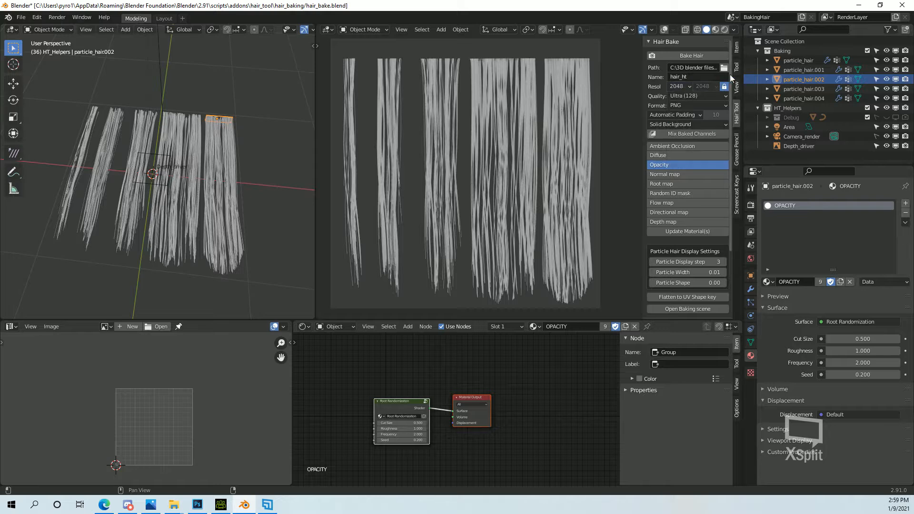
pyautogui.click(678, 85)
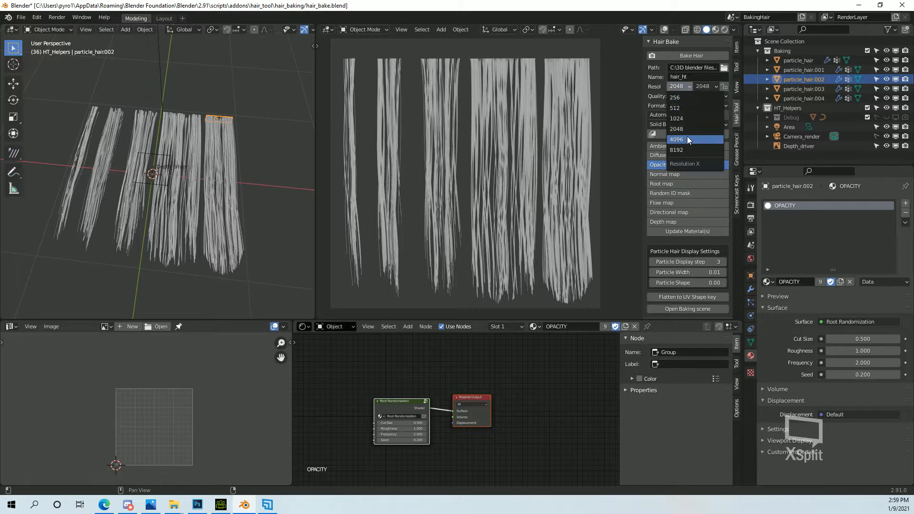
pyautogui.click(687, 136)
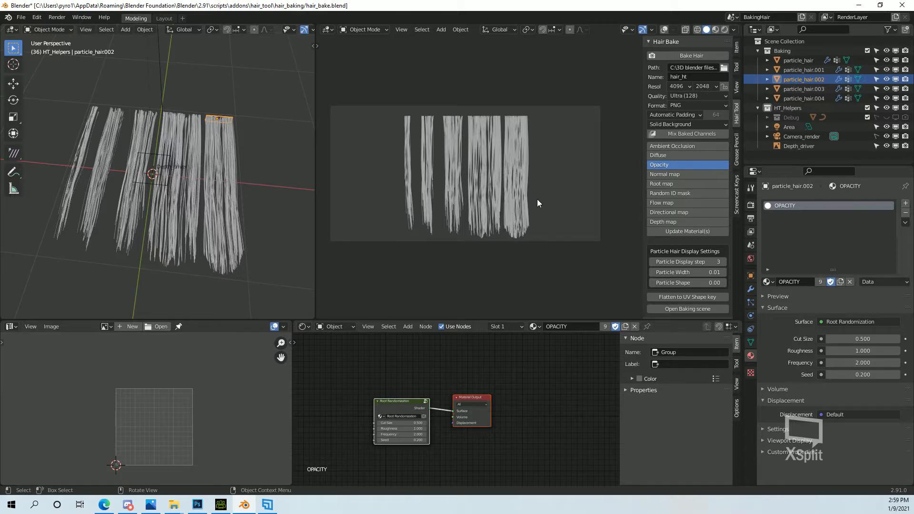
# In the Layout workspace, enlarge the Area light past the wider camera frame and rotate it to about -0.638° around Z.
pyautogui.click(789, 127)
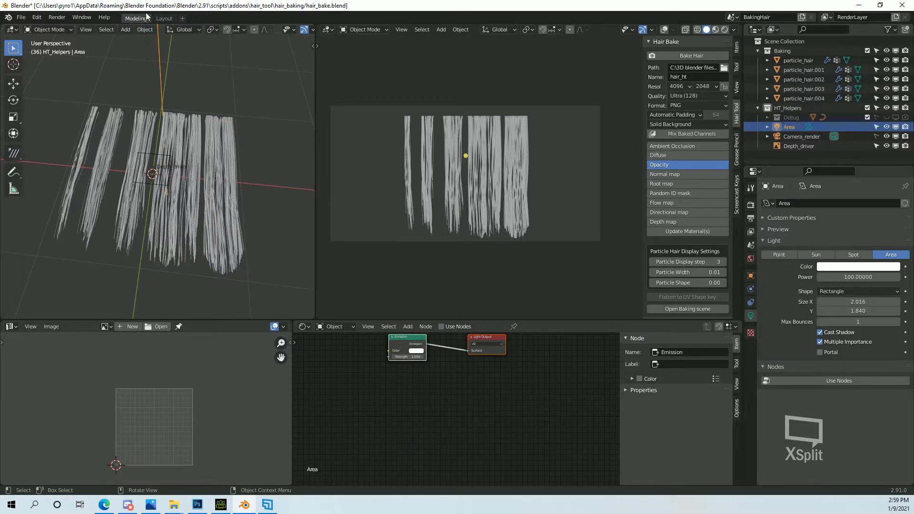
pyautogui.click(164, 19)
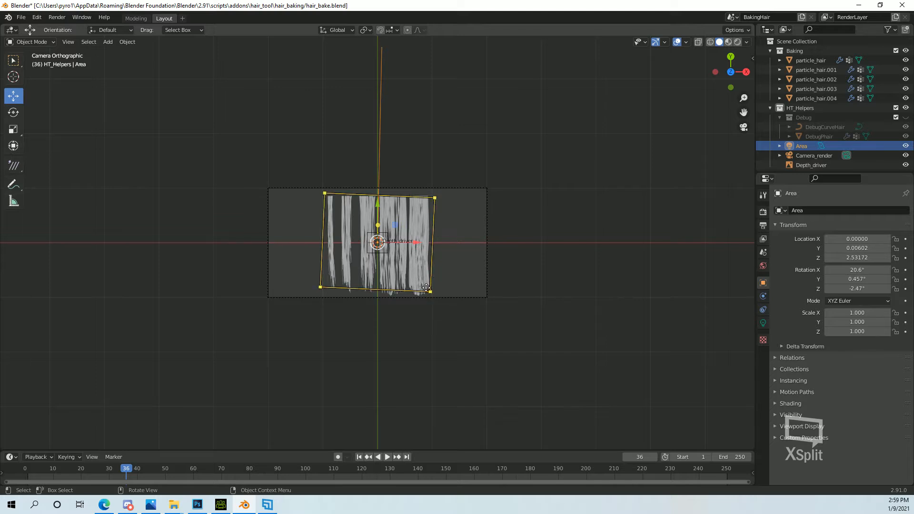
pyautogui.moveTo(431, 291); pyautogui.dragTo(549, 327)
pyautogui.press('r')
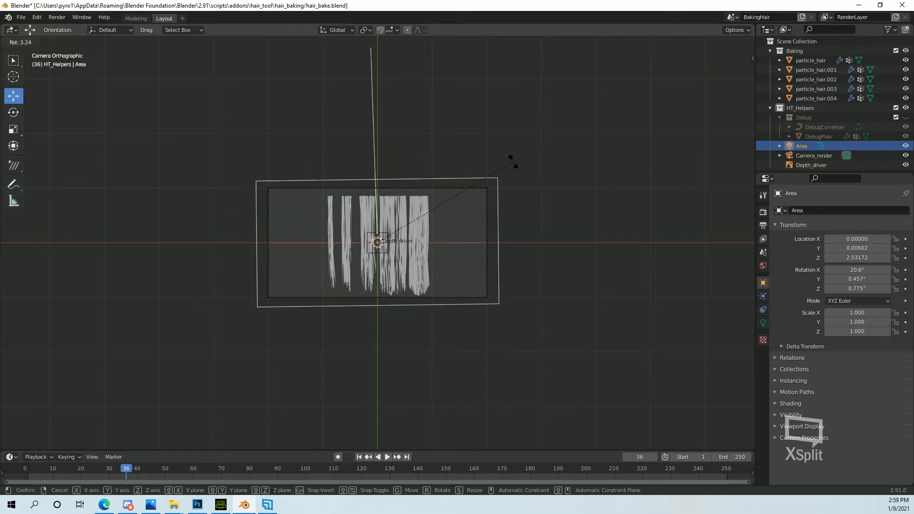
pyautogui.click(515, 164)
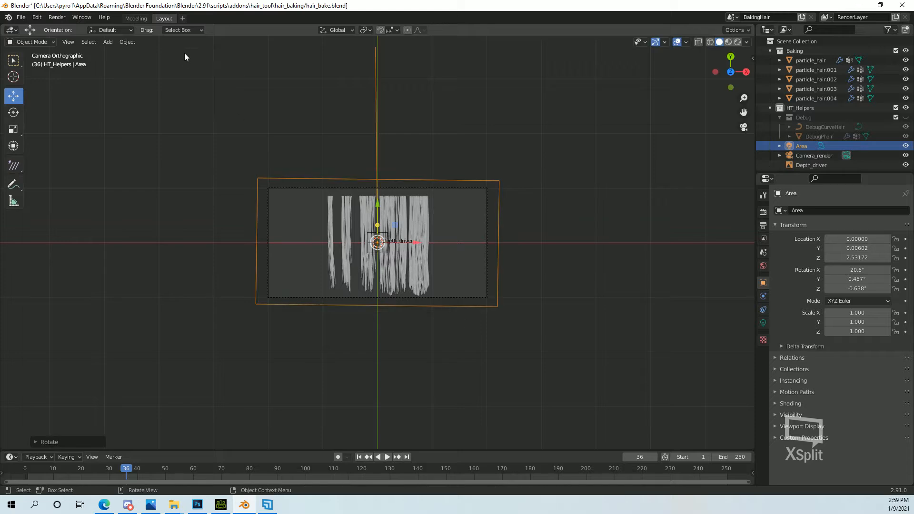
# Move particle_hair.002 along X to about -1.719 near the camera frame's left edge, and place particle_hair.001 beside it.
pyautogui.click(135, 18)
pyautogui.click(164, 18)
pyautogui.moveTo(382, 237); pyautogui.dragTo(368, 205, button='middle')
pyautogui.scroll(-2, 368, 206)
pyautogui.press('KP_0')
pyautogui.scroll(3, 364, 253)
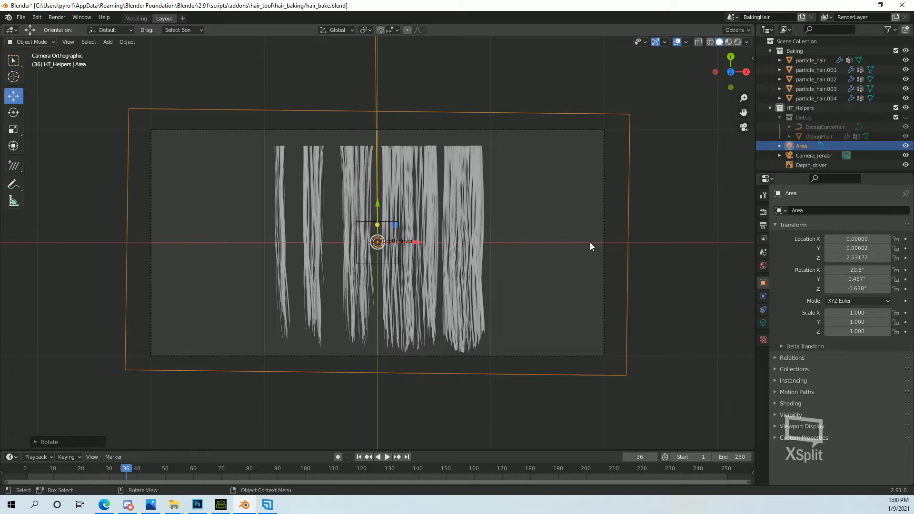
pyautogui.click(470, 157)
pyautogui.press('g')
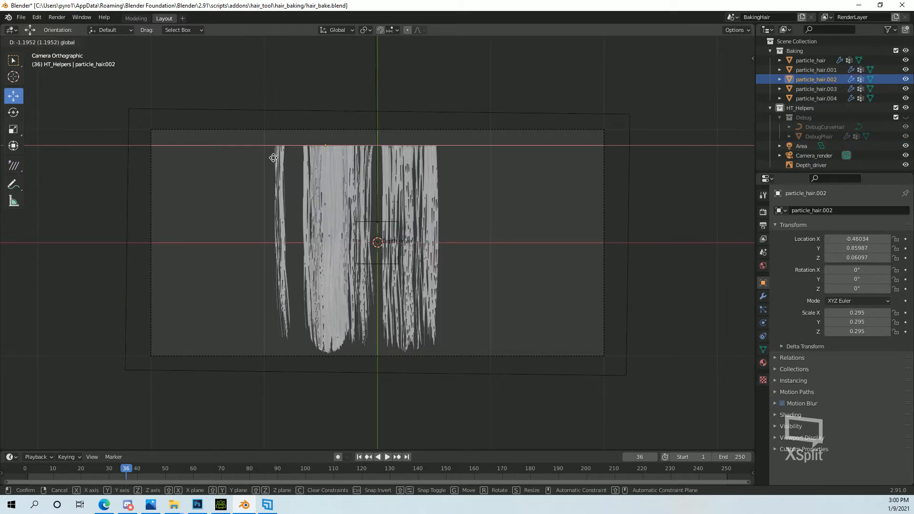
pyautogui.click(219, 155)
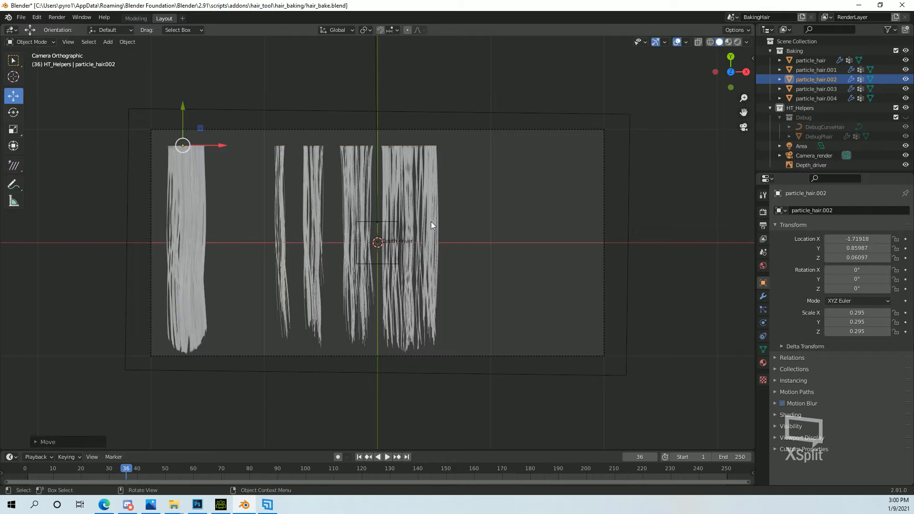
pyautogui.click(436, 150)
pyautogui.press('g')
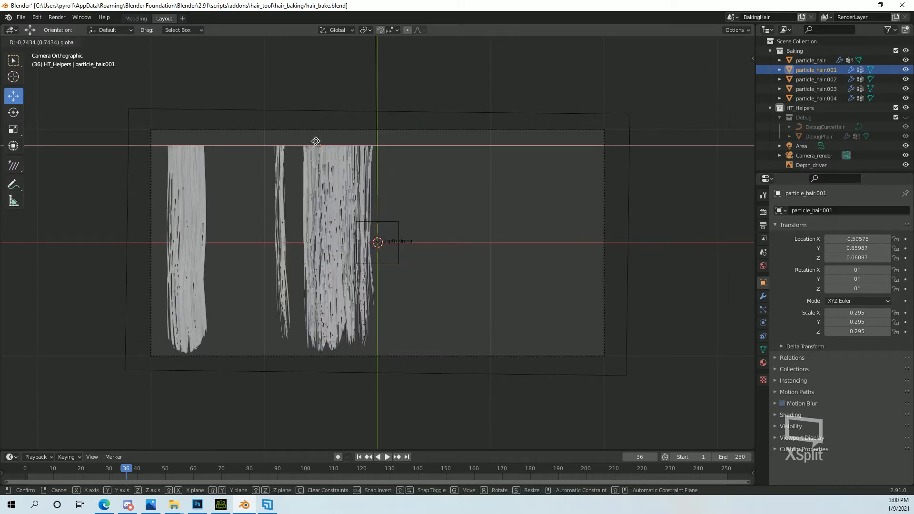
pyautogui.click(257, 141)
# Move the narrower hair clumps along X into the right part of the camera frame, with particle_hair.004 outermost.
pyautogui.click(362, 151)
pyautogui.press('g')
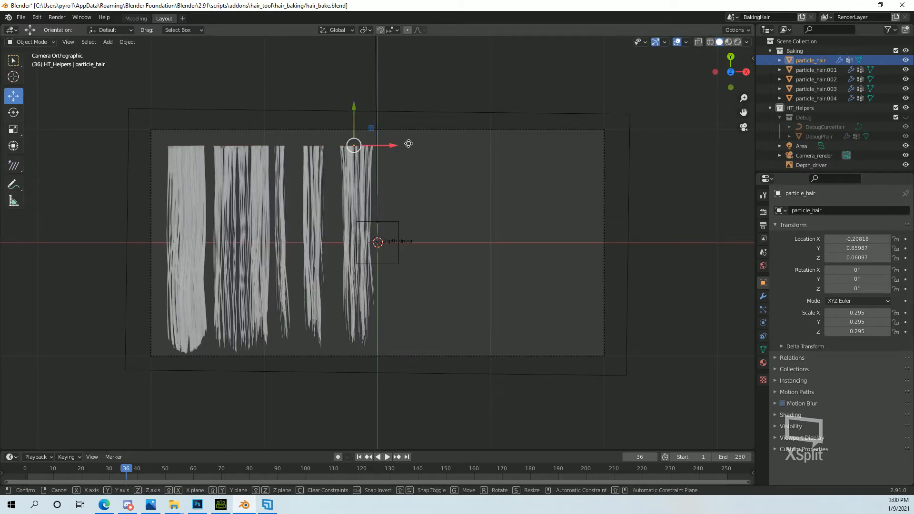
pyautogui.click(569, 160)
pyautogui.moveTo(562, 144); pyautogui.dragTo(457, 148)
pyautogui.click(288, 150)
pyautogui.moveTo(316, 150); pyautogui.dragTo(614, 151)
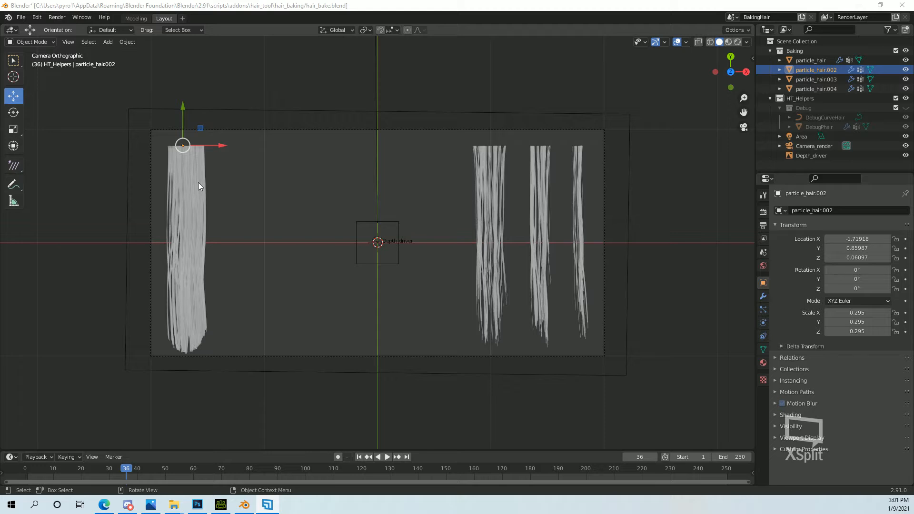
# Check the strands in rendered shading, return to solid shading and place a copy of particle_hair.002 to its right along X.
pyautogui.click(738, 42)
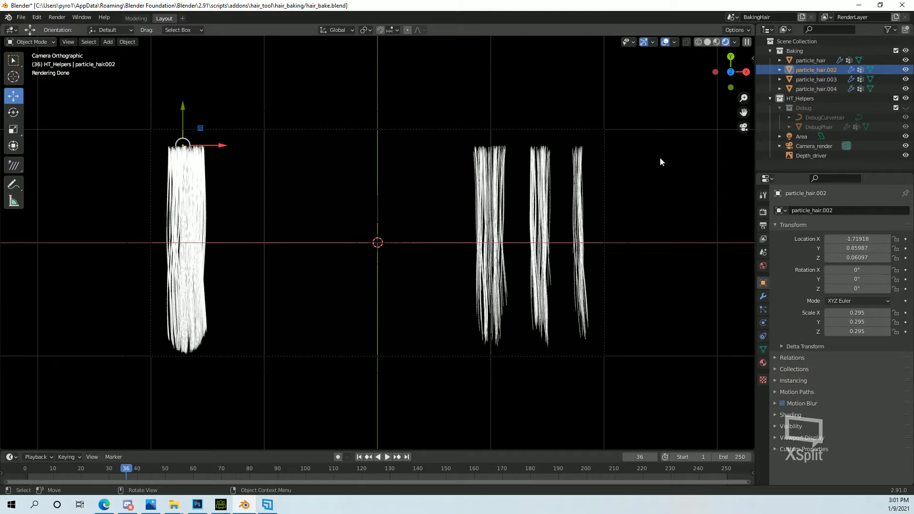
pyautogui.click(708, 42)
pyautogui.hotkey('ctrl', 'c')
pyautogui.hotkey('ctrl', 'v')
pyautogui.moveTo(216, 146); pyautogui.dragTo(279, 146)
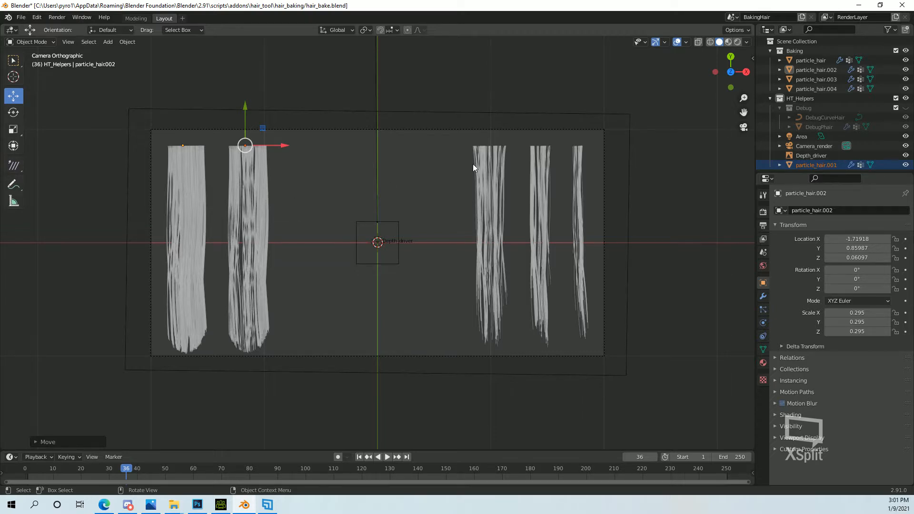
# Duplicate the medium particle_hair clump and shift both clumps along X toward the middle of the frame.
pyautogui.click(489, 162)
pyautogui.hotkey('ctrl', 'c')
pyautogui.hotkey('ctrl', 'v')
pyautogui.moveTo(522, 144); pyautogui.dragTo(464, 150)
pyautogui.click(490, 166)
# Duplicate particle_hair.003 and move the copy about 0.22 to the left along X.
pyautogui.click(539, 166)
pyautogui.hotkey('ctrl', 'c')
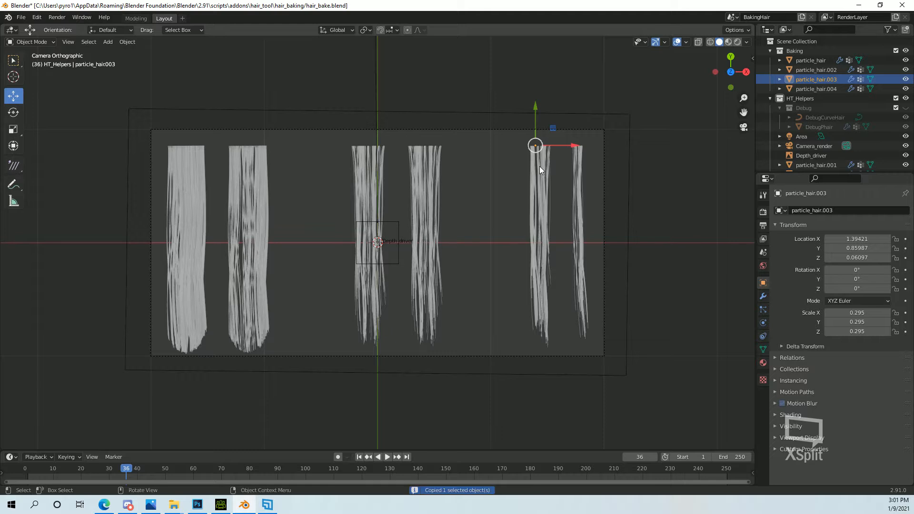
pyautogui.hotkey('ctrl', 'v')
pyautogui.moveTo(562, 146); pyautogui.dragTo(536, 147)
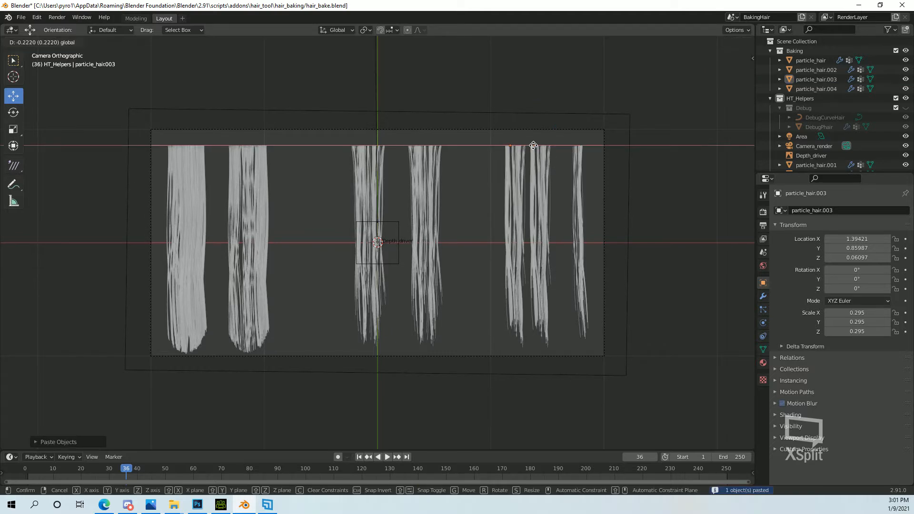
# Duplicate the second wide clump and place the copy to its right as a third wide clump.
pyautogui.click(253, 192)
pyautogui.hotkey('ctrl', 'c')
pyautogui.hotkey('ctrl', 'v')
pyautogui.moveTo(283, 146); pyautogui.dragTo(341, 153)
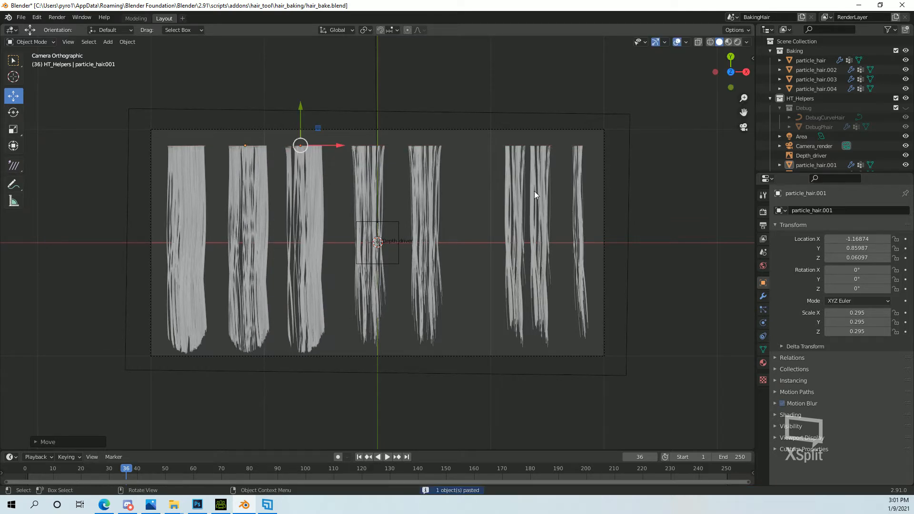
# Duplicate the right medium clump and place the copy along X in the gap before the narrow clumps.
pyautogui.click(427, 181)
pyautogui.hotkey('ctrl', 'c')
pyautogui.hotkey('ctrl', 'v')
pyautogui.moveTo(467, 145); pyautogui.dragTo(509, 145)
# Space the three medium clumps evenly along X between the wide and narrow clumps.
pyautogui.click(368, 158)
pyautogui.moveTo(405, 145); pyautogui.dragTo(393, 144)
pyautogui.click(428, 160)
pyautogui.moveTo(448, 144); pyautogui.dragTo(434, 147)
pyautogui.click(478, 162)
pyautogui.moveTo(511, 145); pyautogui.dragTo(625, 146)
# Adjust the spacing of the narrow clumps and duplicate particle_hair.004 so two thinnest clumps end the row.
pyautogui.click(516, 165)
pyautogui.click(544, 154)
pyautogui.click(581, 163)
pyautogui.hotkey('ctrl', 'c')
pyautogui.hotkey('ctrl', 'v')
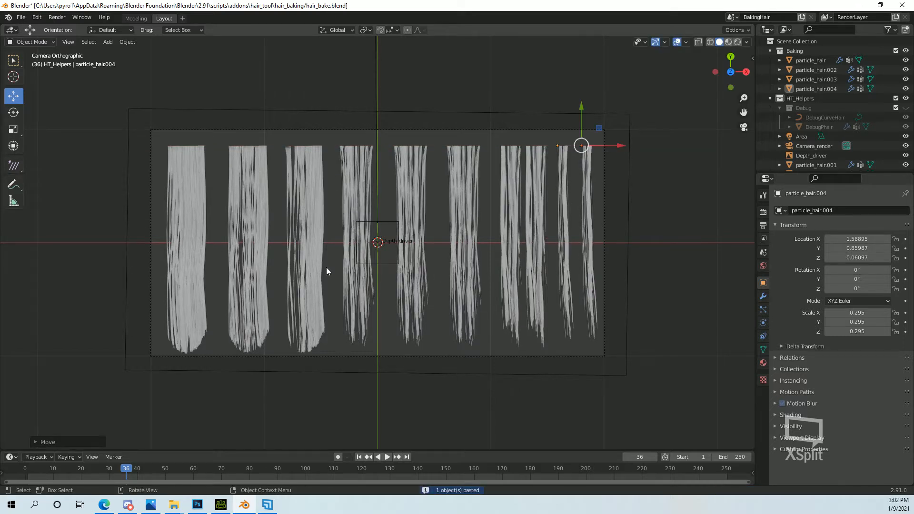
# Put the leftmost clump, particle_hair.002, into Particle Edit mode and set the Comb strength to about 0.477.
pyautogui.scroll(1, 258, 275)
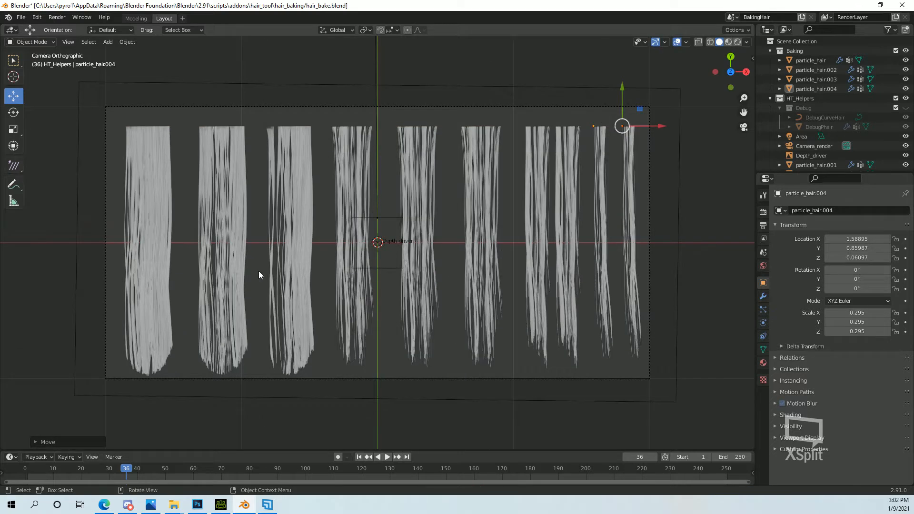
pyautogui.click(159, 138)
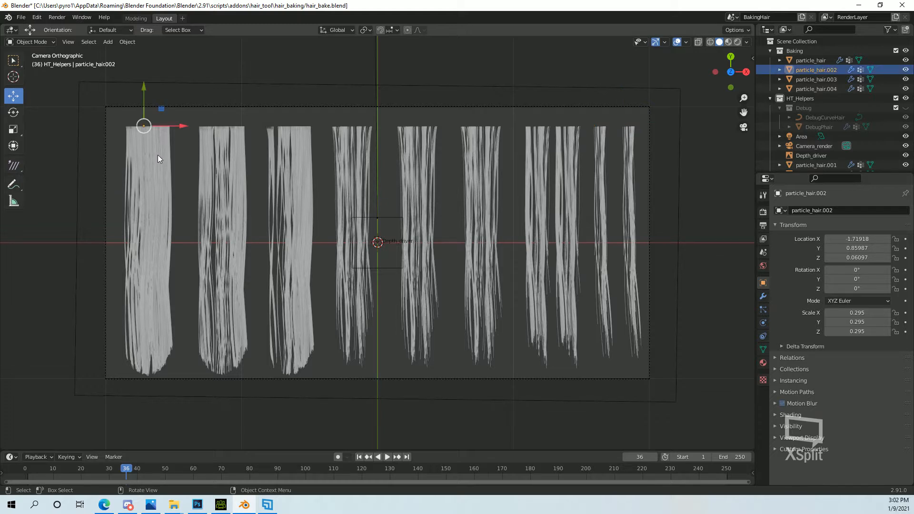
pyautogui.click(31, 42)
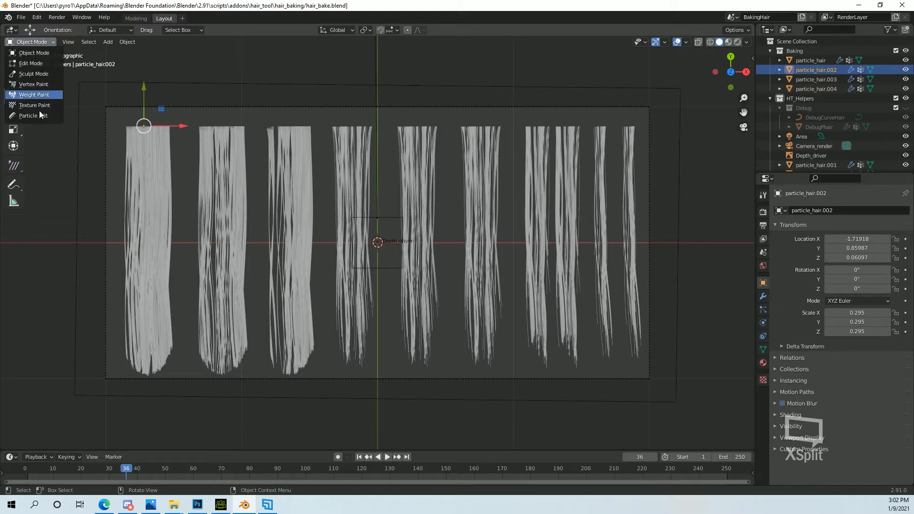
pyautogui.click(39, 116)
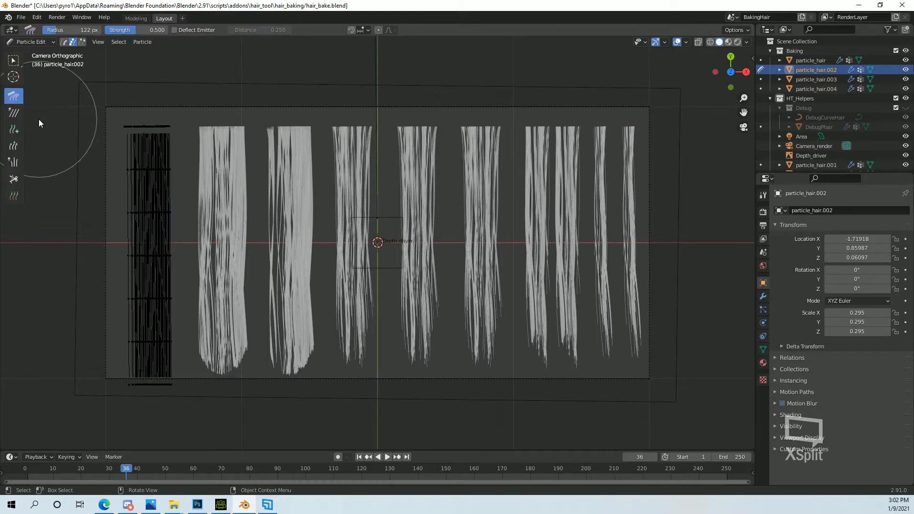
pyautogui.click(762, 195)
pyautogui.moveTo(870, 225); pyautogui.dragTo(866, 225)
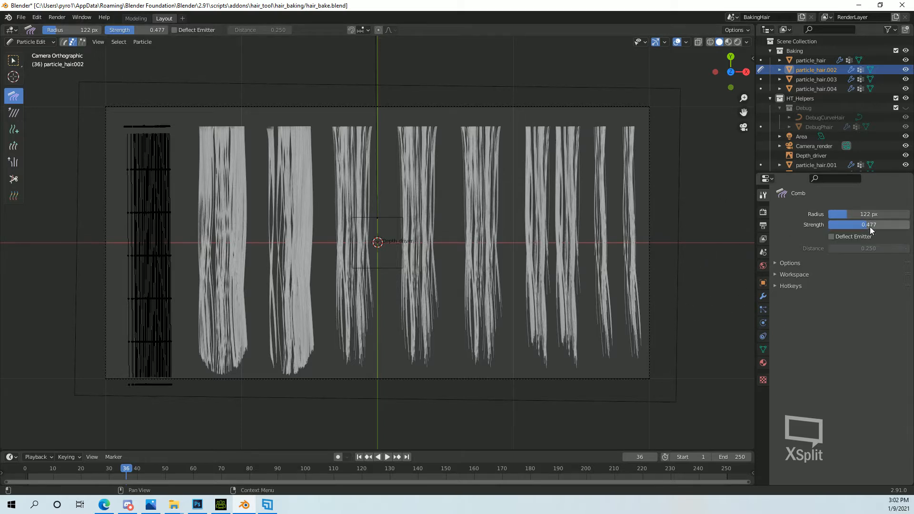
# Set the Comb radius to 39 px and strength to 0.644, and comb the leftmost clump's outer edge outward.
pyautogui.moveTo(844, 215)
pyautogui.mouseDown()
pyautogui.moveTo(835, 216)
pyautogui.moveTo(879, 225)
pyautogui.moveTo(878, 214)
pyautogui.moveTo(833, 214)
pyautogui.mouseUp()
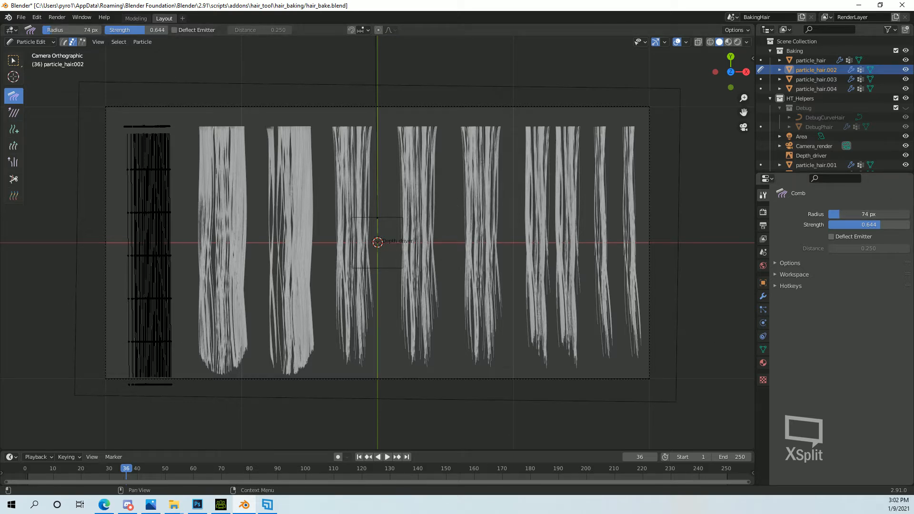
pyautogui.moveTo(125, 291)
pyautogui.mouseDown()
pyautogui.moveTo(113, 244)
pyautogui.moveTo(137, 212)
pyautogui.moveTo(106, 233)
pyautogui.moveTo(122, 249)
pyautogui.mouseUp()
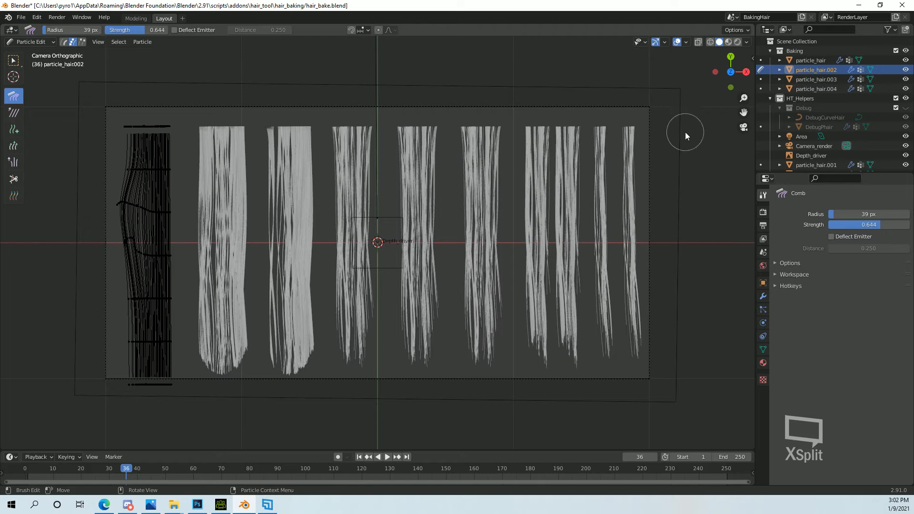
# Enable Preserve Strand Lengths for particle editing and comb the leftmost clump into a gentle wave down to its tips.
pyautogui.moveTo(755, 62); pyautogui.dragTo(755, 61)
pyautogui.click(751, 60)
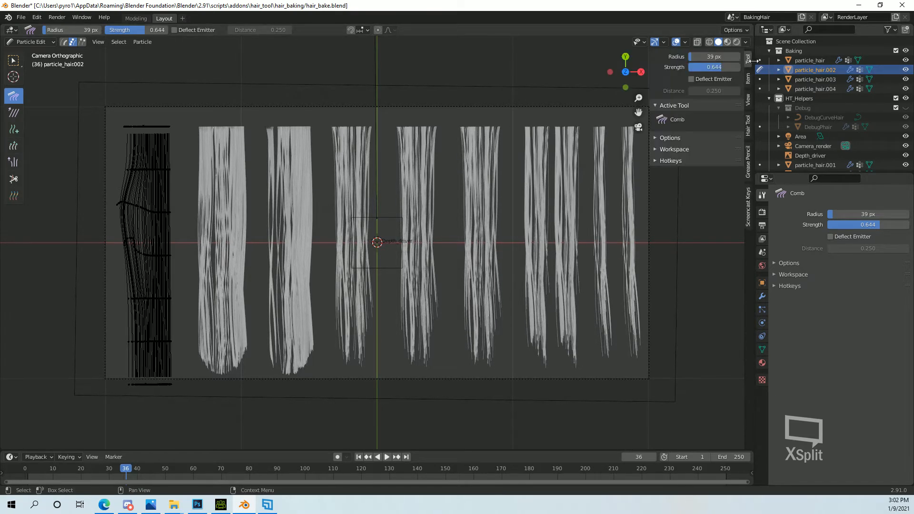
pyautogui.click(661, 139)
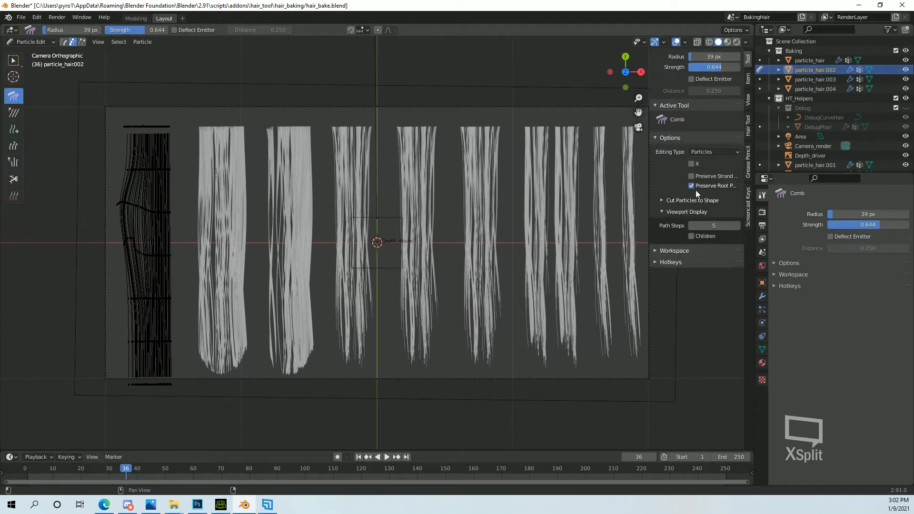
pyautogui.click(691, 176)
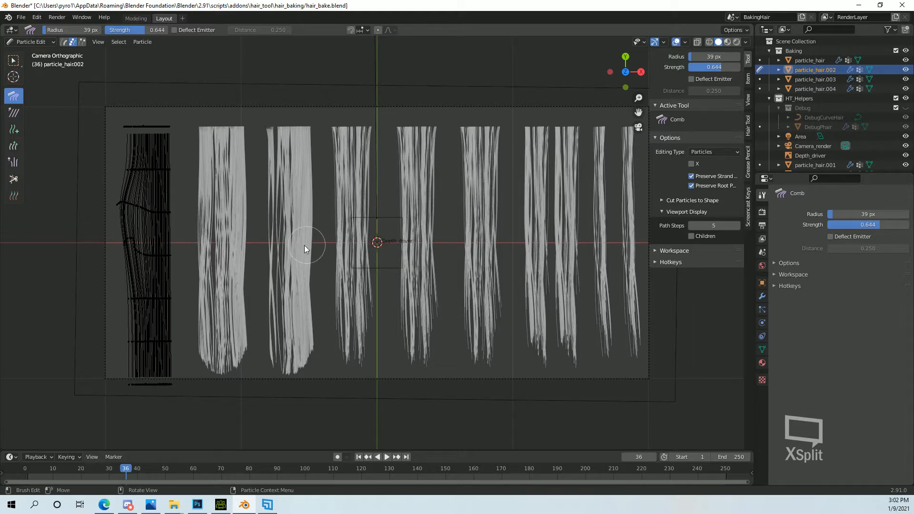
pyautogui.moveTo(118, 207)
pyautogui.mouseDown()
pyautogui.moveTo(120, 247)
pyautogui.moveTo(142, 245)
pyautogui.moveTo(158, 205)
pyautogui.moveTo(170, 246)
pyautogui.moveTo(163, 286)
pyautogui.moveTo(136, 307)
pyautogui.moveTo(133, 332)
pyautogui.moveTo(182, 341)
pyautogui.moveTo(169, 390)
pyautogui.moveTo(164, 376)
pyautogui.moveTo(167, 383)
pyautogui.moveTo(142, 385)
pyautogui.mouseUp()
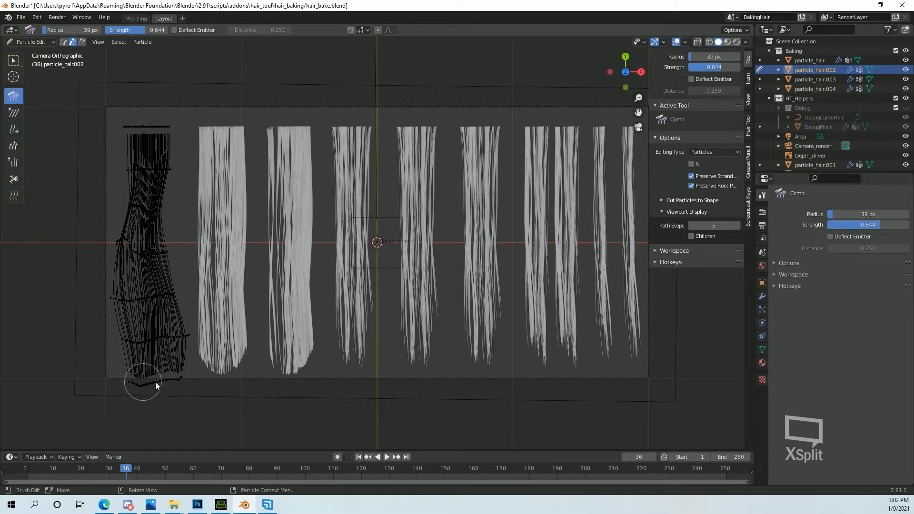
# Comb the leftmost clump's tips inward with Preserve Strand Lengths off, then re-enable it and comb the clump's upper strands.
pyautogui.click(692, 176)
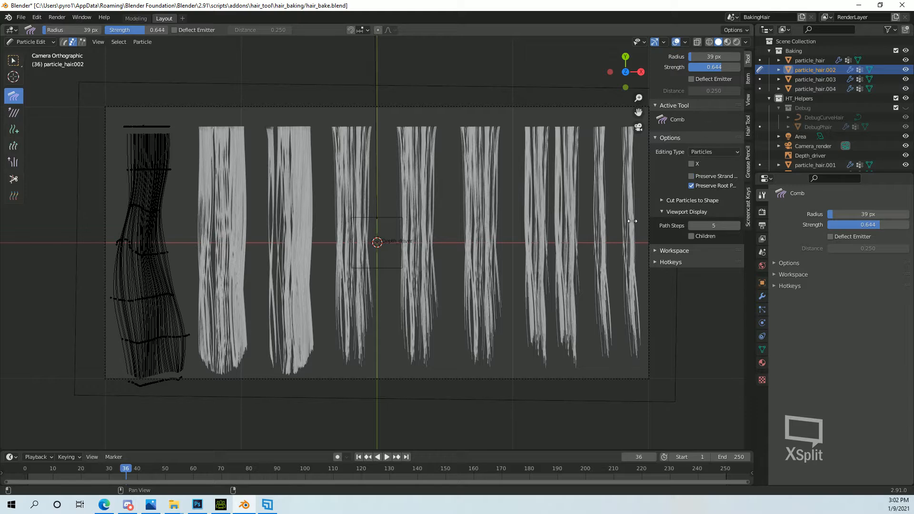
pyautogui.moveTo(170, 380)
pyautogui.mouseDown()
pyautogui.moveTo(181, 359)
pyautogui.moveTo(161, 382)
pyautogui.moveTo(153, 375)
pyautogui.moveTo(132, 390)
pyautogui.moveTo(125, 350)
pyautogui.moveTo(158, 371)
pyautogui.moveTo(176, 361)
pyautogui.moveTo(188, 334)
pyautogui.moveTo(202, 335)
pyautogui.mouseUp()
pyautogui.click(691, 176)
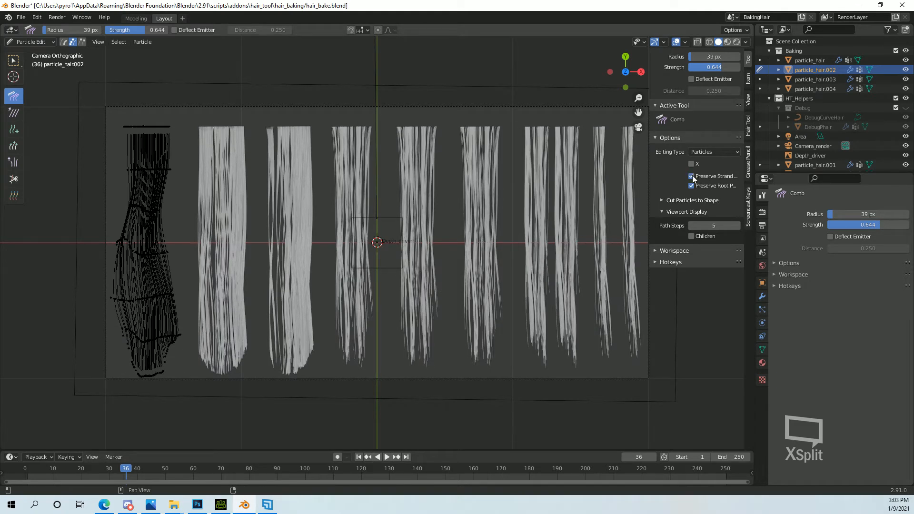
pyautogui.moveTo(138, 298)
pyautogui.mouseDown()
pyautogui.moveTo(127, 296)
pyautogui.moveTo(170, 290)
pyautogui.moveTo(150, 210)
pyautogui.moveTo(151, 164)
pyautogui.moveTo(144, 187)
pyautogui.moveTo(170, 171)
pyautogui.mouseUp()
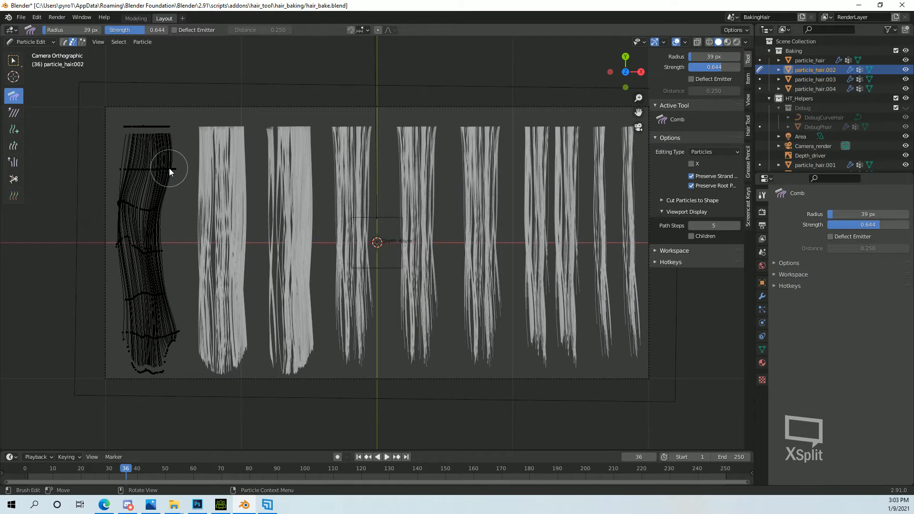
# Select a few individual strands of the leftmost clump, comb them sideways across the others along its length, and deselect everything.
pyautogui.press('l')
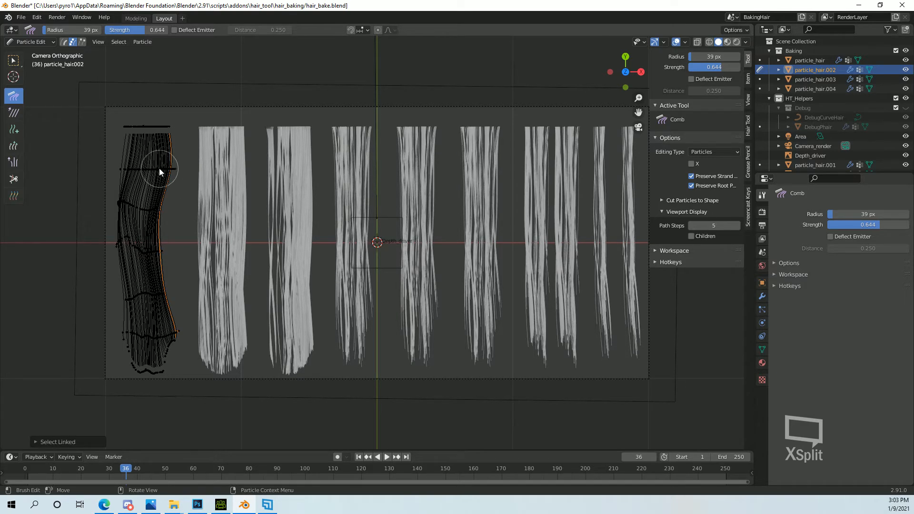
pyautogui.press('l')
pyautogui.click(133, 166)
pyautogui.press('l')
pyautogui.moveTo(118, 209); pyautogui.dragTo(162, 211)
pyautogui.moveTo(160, 257)
pyautogui.mouseDown()
pyautogui.moveTo(119, 256)
pyautogui.moveTo(135, 251)
pyautogui.mouseUp()
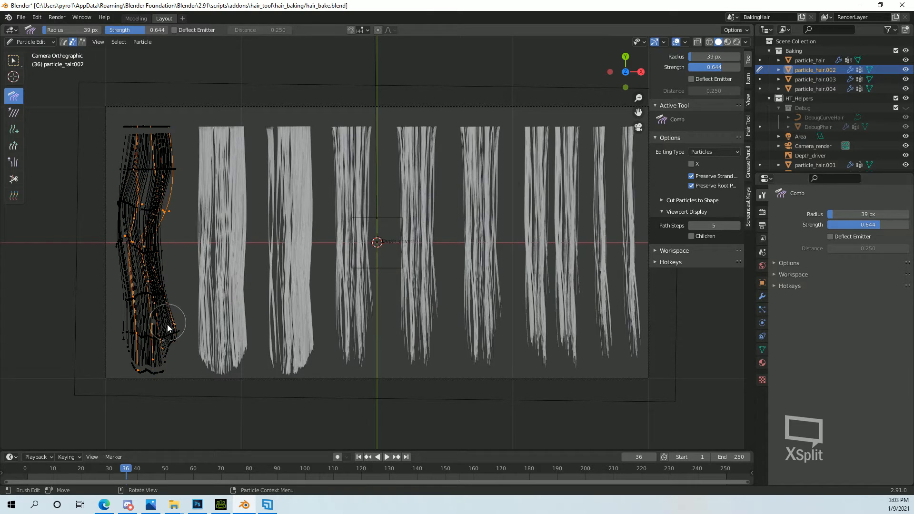
pyautogui.moveTo(180, 334); pyautogui.dragTo(122, 319)
pyautogui.moveTo(126, 361); pyautogui.dragTo(182, 369)
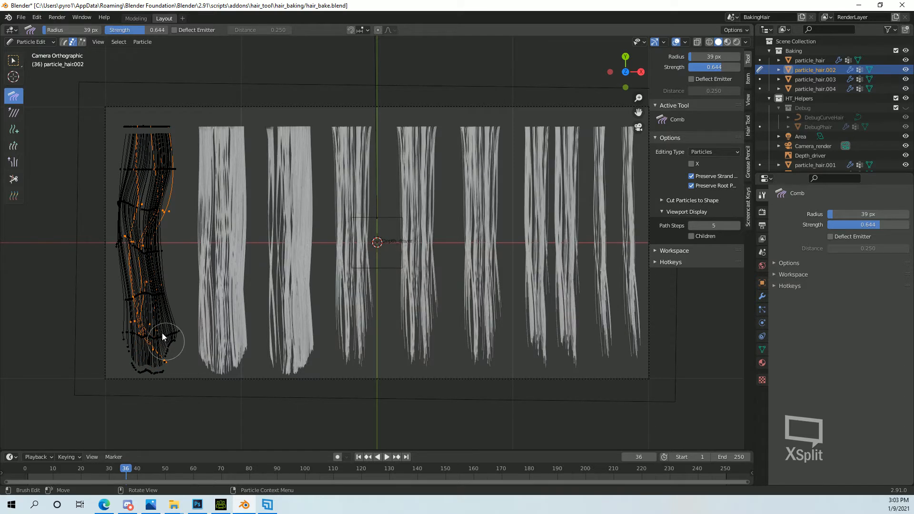
pyautogui.moveTo(164, 215); pyautogui.dragTo(126, 196)
pyautogui.moveTo(163, 171); pyautogui.dragTo(137, 164)
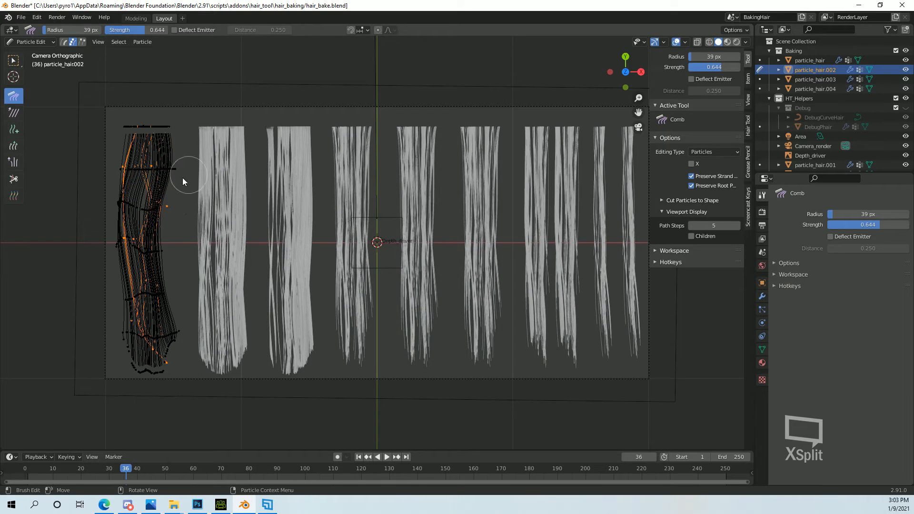
pyautogui.hotkey('alt', 'a')
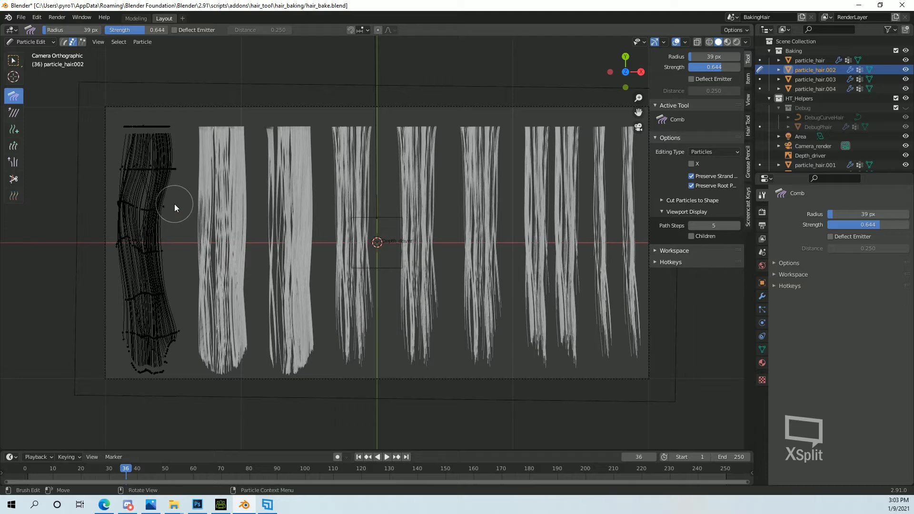
# Comb another selection of the leftmost clump's central strands across its middle and lower part, deselect them and return to Object Mode.
pyautogui.press('l')
pyautogui.press('l')
pyautogui.press('l')
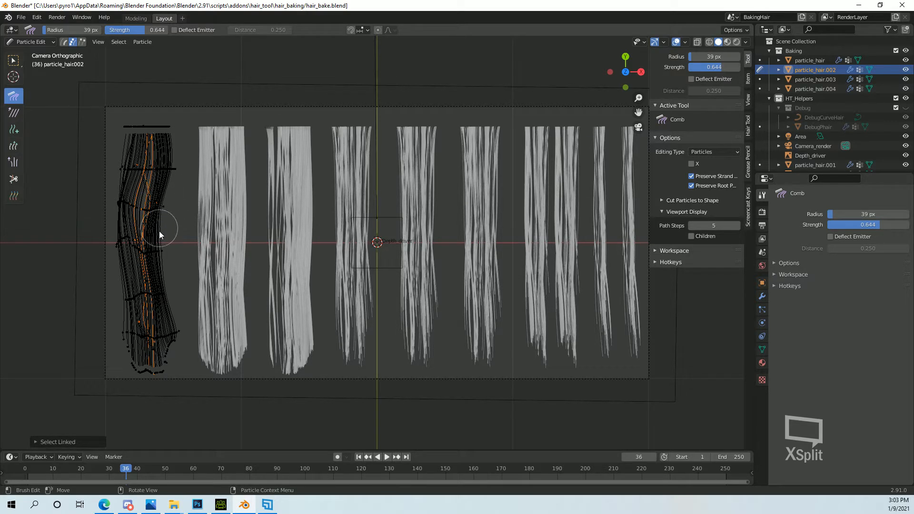
pyautogui.press('l')
pyautogui.moveTo(115, 243); pyautogui.dragTo(164, 244)
pyautogui.moveTo(155, 349); pyautogui.dragTo(130, 332)
pyautogui.hotkey('alt', 'a')
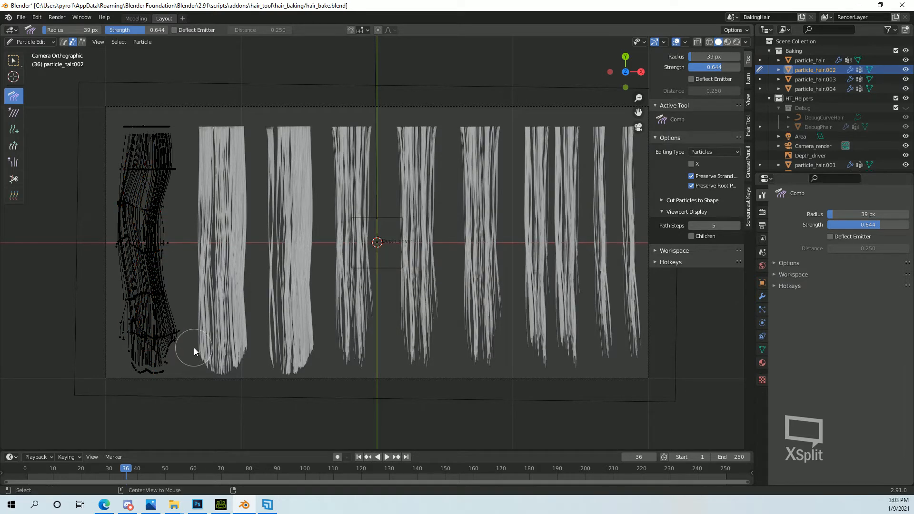
pyautogui.click(42, 43)
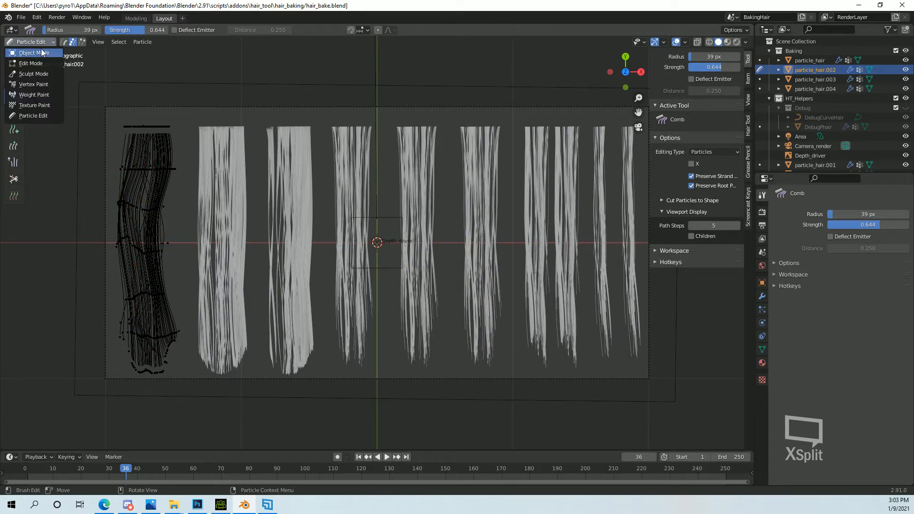
pyautogui.click(41, 52)
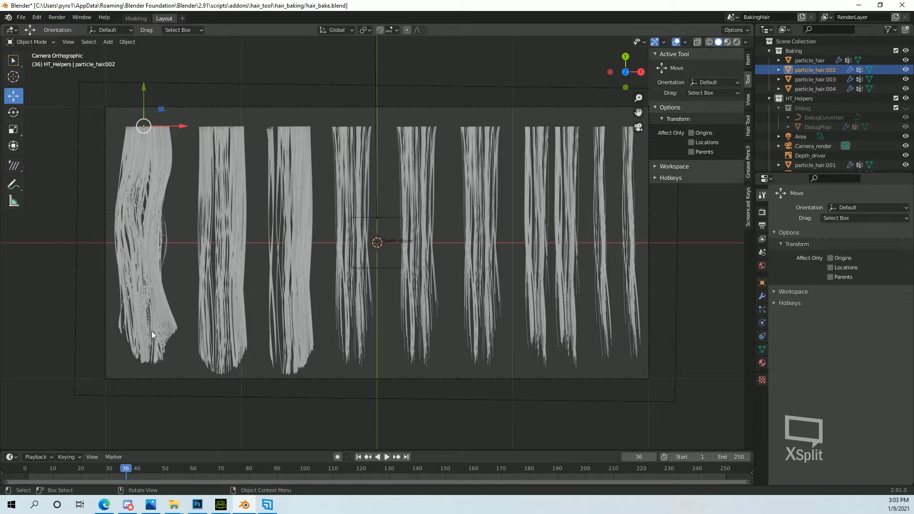
# Comb the second clump, particle_hair.001, into a wavy shape in Particle Edit mode and return to Object Mode.
pyautogui.click(238, 180)
pyautogui.click(30, 42)
pyautogui.click(38, 117)
pyautogui.moveTo(205, 217)
pyautogui.mouseDown()
pyautogui.moveTo(241, 208)
pyautogui.moveTo(200, 247)
pyautogui.moveTo(237, 255)
pyautogui.moveTo(191, 308)
pyautogui.moveTo(240, 318)
pyautogui.moveTo(212, 371)
pyautogui.moveTo(230, 218)
pyautogui.moveTo(216, 197)
pyautogui.mouseUp()
pyautogui.click(31, 42)
pyautogui.click(29, 51)
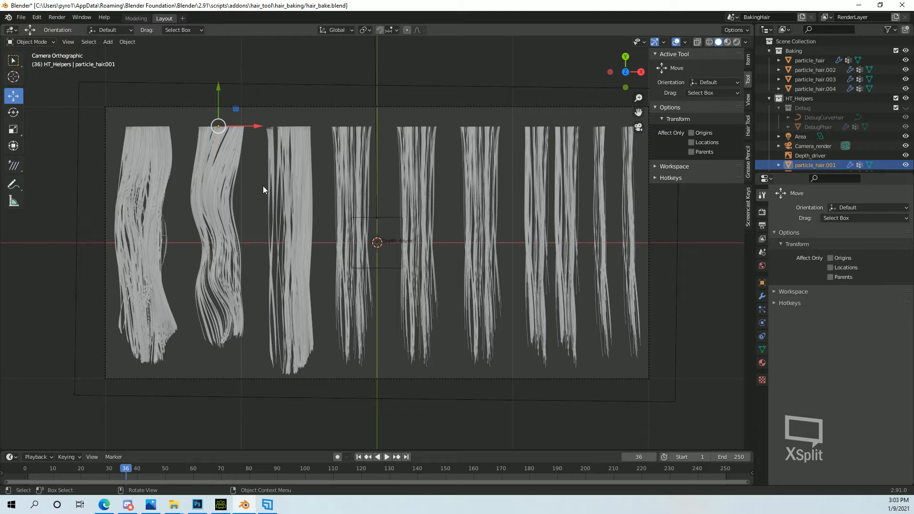
# Stretch the second clump along Y and scale the leftmost clump up slightly so both nearly fill the frame's height.
pyautogui.press('s')
pyautogui.press('y')
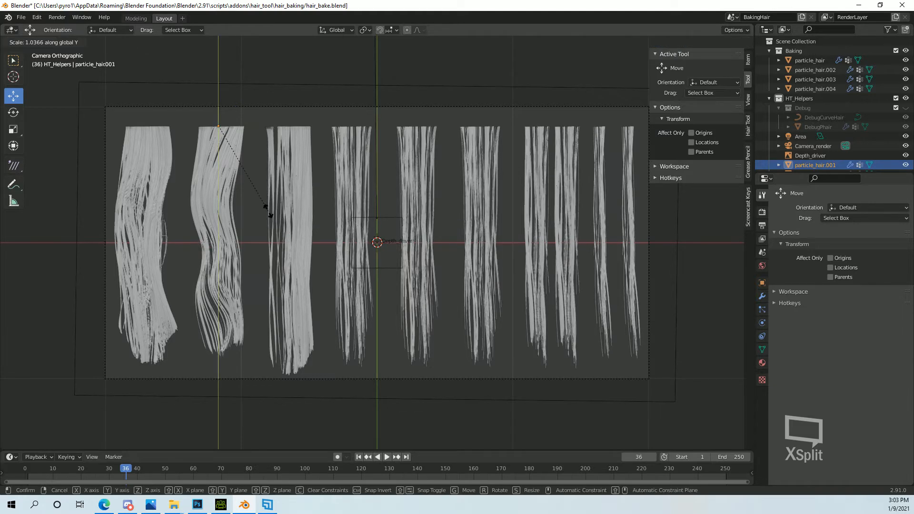
pyautogui.click(275, 211)
pyautogui.click(146, 183)
pyautogui.press('s')
pyautogui.click(230, 217)
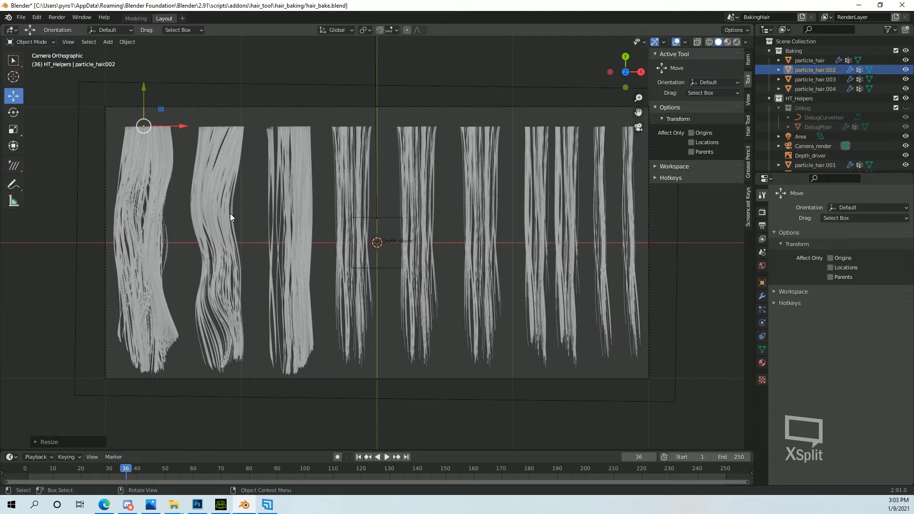
# Put the third clump, particle_hair.007, into Particle Edit mode.
pyautogui.click(302, 178)
pyautogui.click(29, 42)
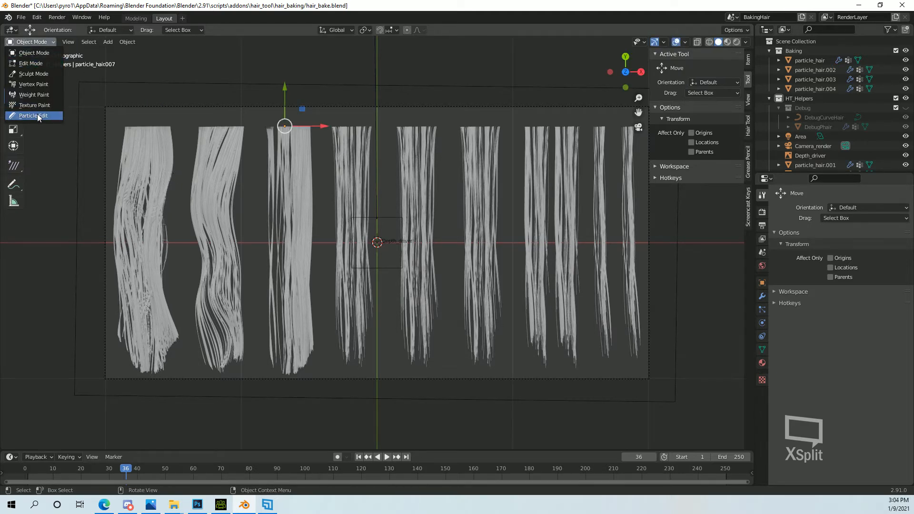
pyautogui.click(33, 115)
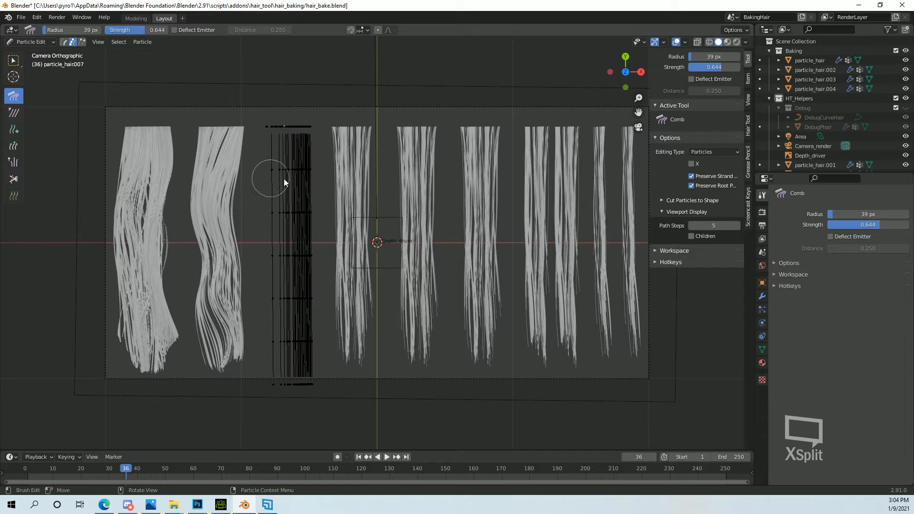
# Try combing the third clump into waves with Preserve Strand Lengths on, and undo the strokes.
pyautogui.moveTo(253, 169)
pyautogui.mouseDown()
pyautogui.moveTo(316, 225)
pyautogui.moveTo(272, 200)
pyautogui.moveTo(327, 279)
pyautogui.moveTo(271, 267)
pyautogui.moveTo(322, 355)
pyautogui.moveTo(310, 355)
pyautogui.mouseUp()
pyautogui.hotkey('ctrl', 'z')
pyautogui.hotkey('ctrl', 'z')
pyautogui.hotkey('ctrl', 'z')
pyautogui.hotkey('ctrl', 'z')
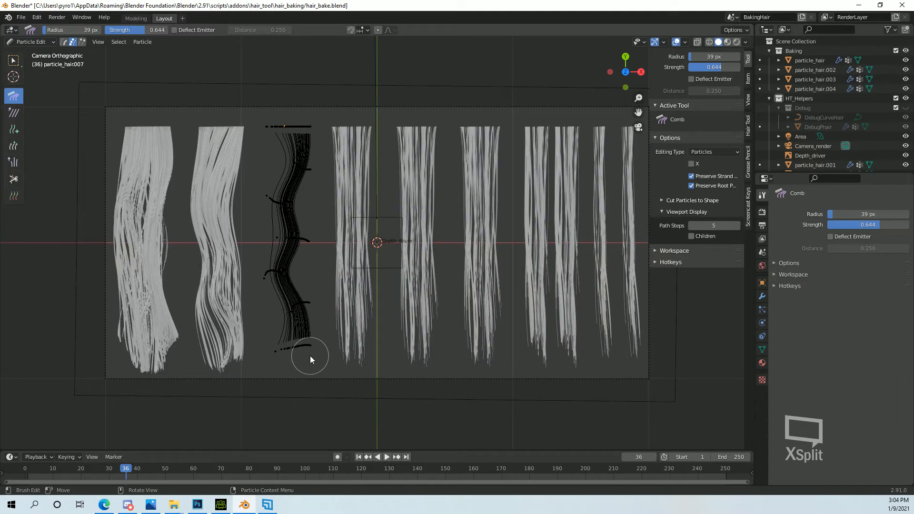
pyautogui.hotkey('ctrl', 'z')
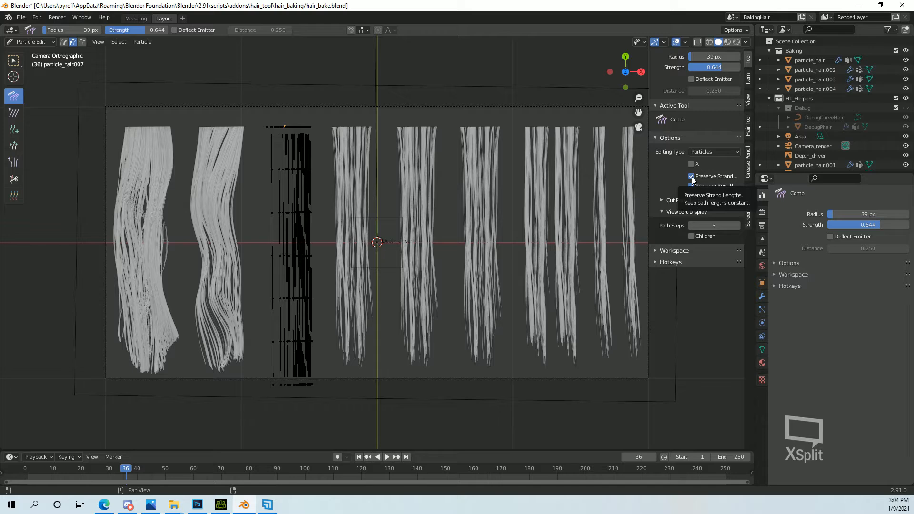
# Disable Preserve Strand Lengths and comb the third clump into a strong S-shaped wave with alternating sideways strokes.
pyautogui.click(691, 176)
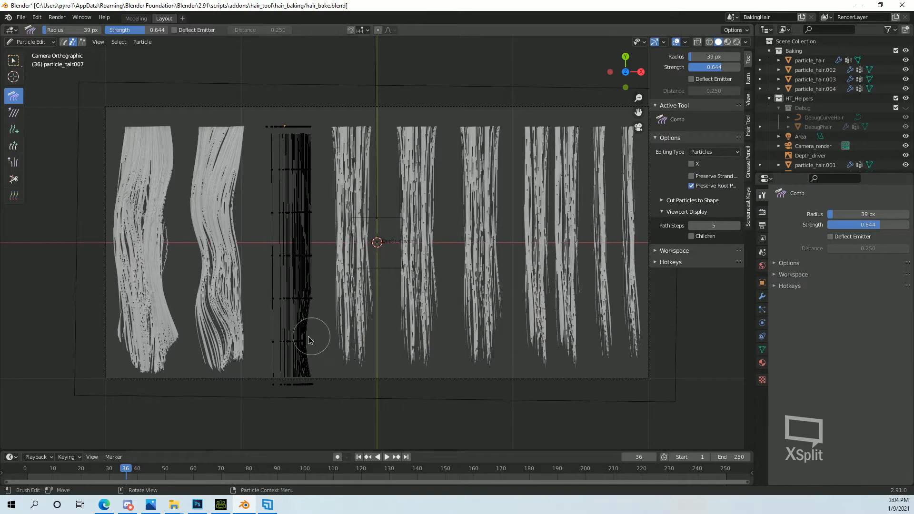
pyautogui.moveTo(308, 337); pyautogui.dragTo(275, 333)
pyautogui.moveTo(273, 294); pyautogui.dragTo(312, 286)
pyautogui.moveTo(320, 250); pyautogui.dragTo(269, 248)
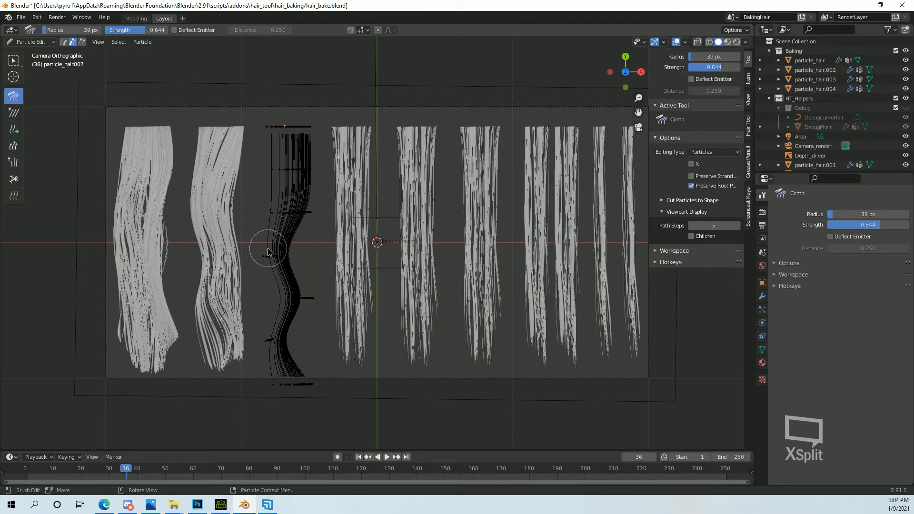
pyautogui.moveTo(259, 174)
pyautogui.mouseDown()
pyautogui.moveTo(308, 175)
pyautogui.moveTo(261, 191)
pyautogui.mouseUp()
pyautogui.moveTo(315, 216); pyautogui.dragTo(295, 211)
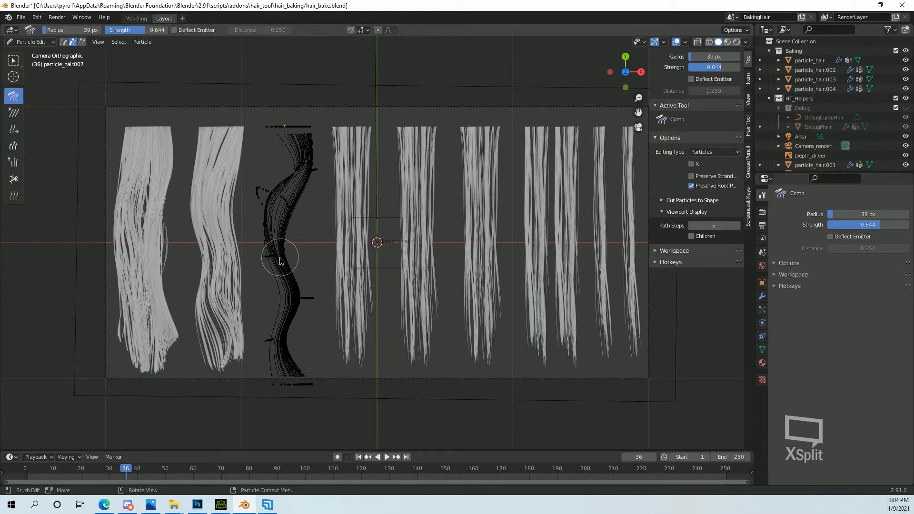
# Deepen the third clump's lower curves, spread its strands, reshape the tips, and return to Object Mode.
pyautogui.moveTo(280, 257); pyautogui.dragTo(264, 254)
pyautogui.moveTo(284, 310); pyautogui.dragTo(318, 300)
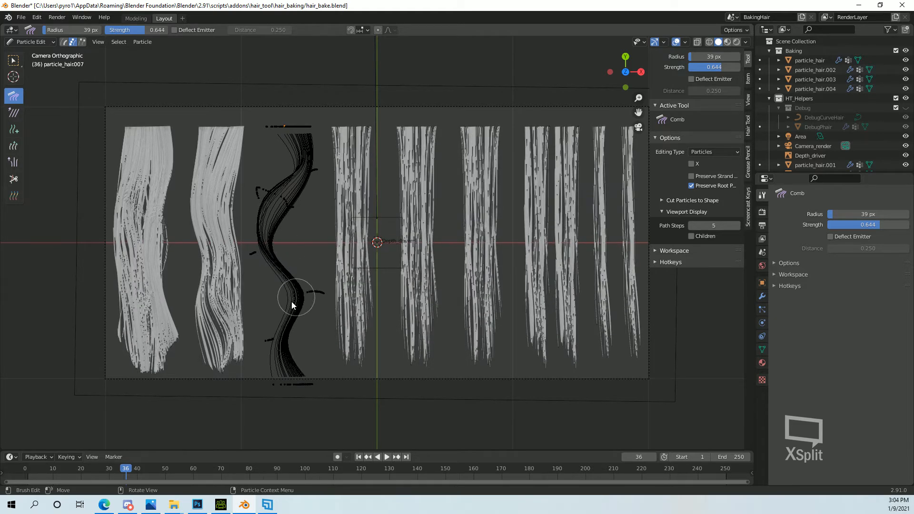
pyautogui.moveTo(310, 393)
pyautogui.mouseDown()
pyautogui.moveTo(285, 360)
pyautogui.moveTo(294, 311)
pyautogui.mouseUp()
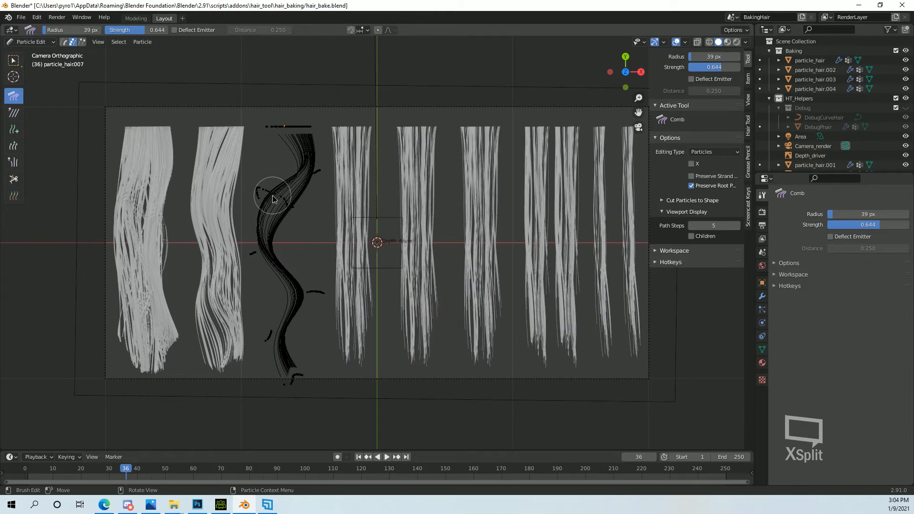
pyautogui.moveTo(243, 233); pyautogui.dragTo(283, 219)
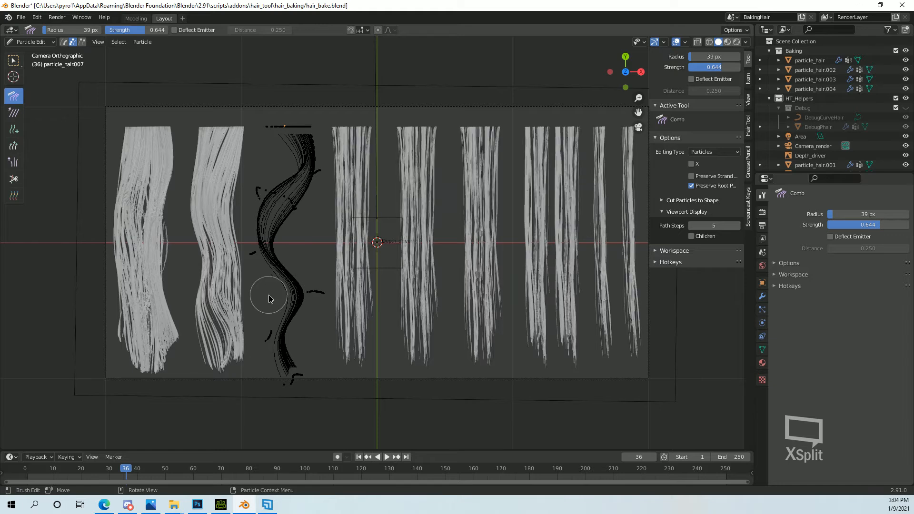
pyautogui.moveTo(287, 298)
pyautogui.mouseDown()
pyautogui.moveTo(268, 303)
pyautogui.moveTo(297, 295)
pyautogui.moveTo(285, 353)
pyautogui.moveTo(299, 333)
pyautogui.moveTo(296, 373)
pyautogui.moveTo(307, 385)
pyautogui.mouseUp()
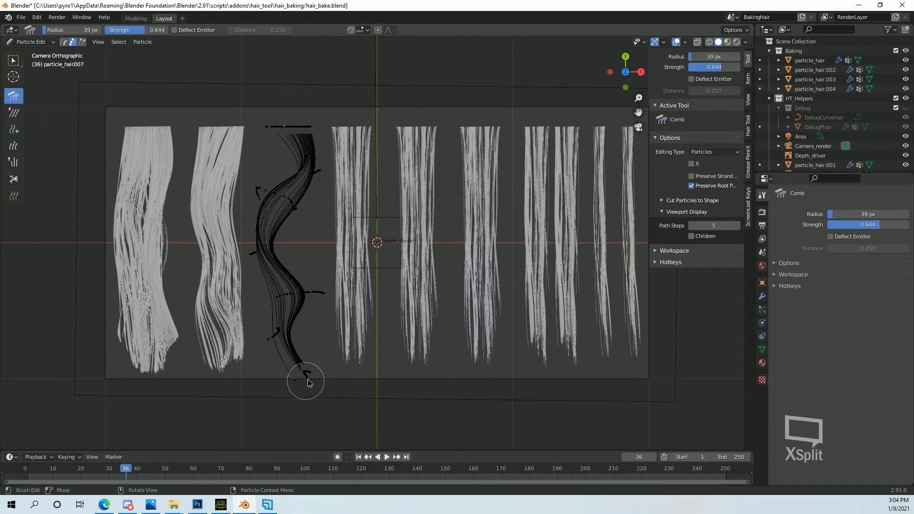
pyautogui.click(46, 41)
pyautogui.click(38, 54)
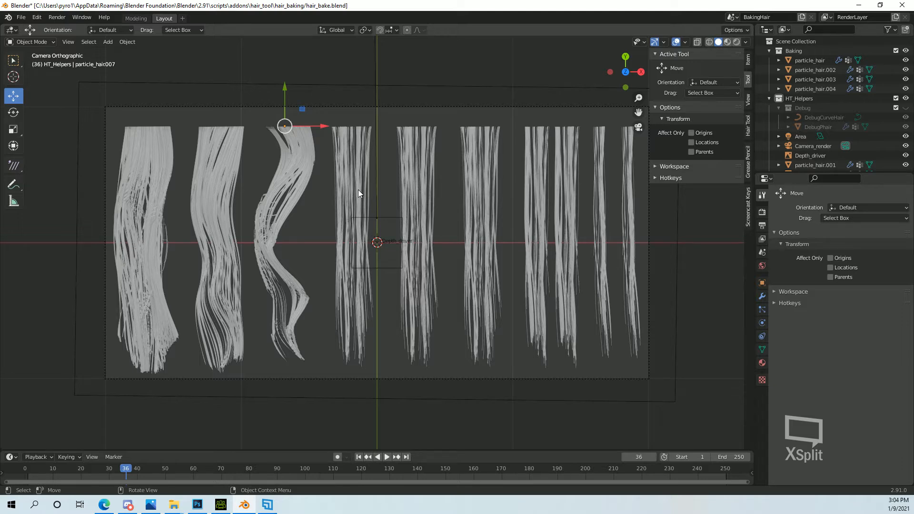
# Preview the combed hair clumps in rendered shading and return to solid shading.
pyautogui.click(736, 41)
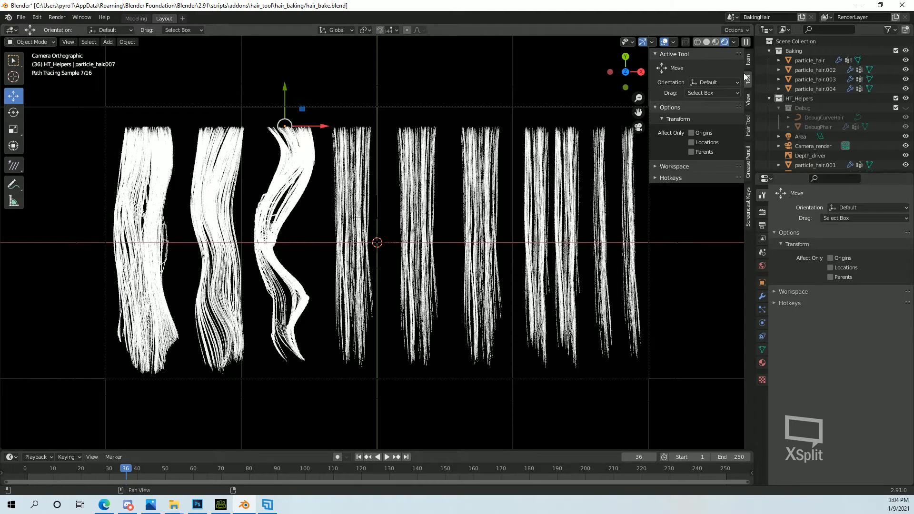
pyautogui.click(706, 42)
# In Particle Edit mode, select a few linked strands of the fourth clump and comb them into an S-shaped wave.
pyautogui.click(352, 174)
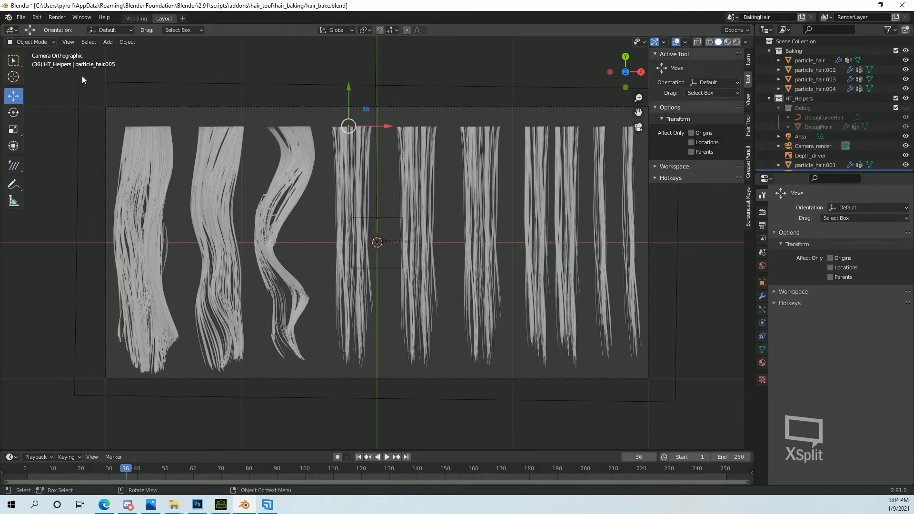
pyautogui.click(29, 41)
pyautogui.click(34, 116)
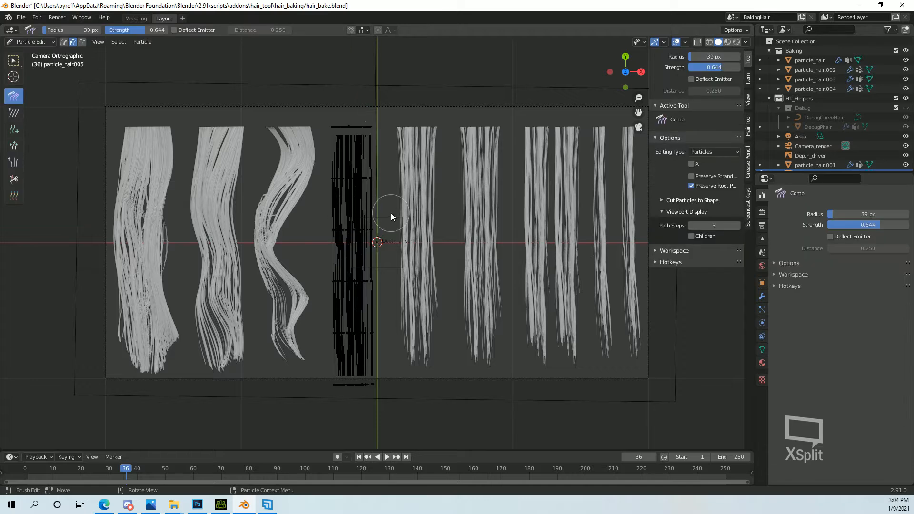
pyautogui.press('l')
pyautogui.press('l')
pyautogui.press('l')
pyautogui.press('l')
pyautogui.press('l')
pyautogui.press('l')
pyautogui.press('l')
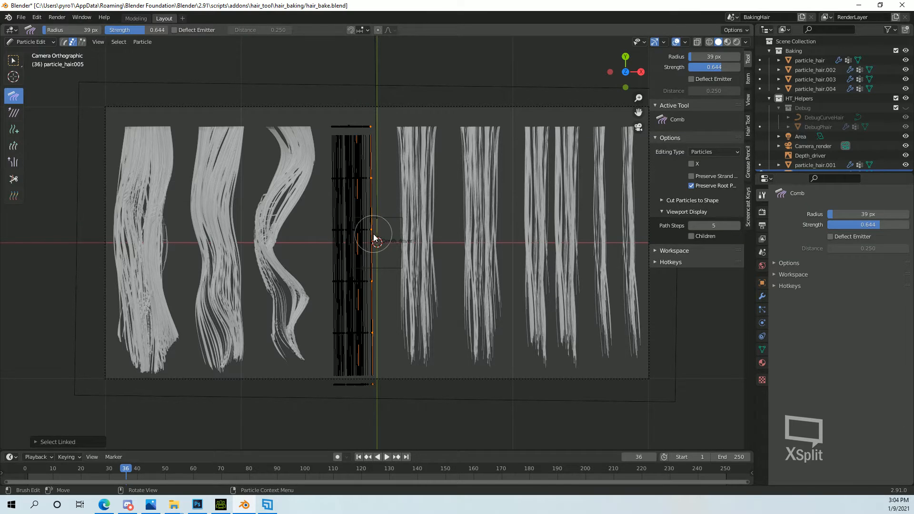
pyautogui.moveTo(316, 224)
pyautogui.mouseDown()
pyautogui.moveTo(385, 264)
pyautogui.moveTo(328, 286)
pyautogui.moveTo(329, 359)
pyautogui.moveTo(361, 378)
pyautogui.moveTo(379, 374)
pyautogui.mouseUp()
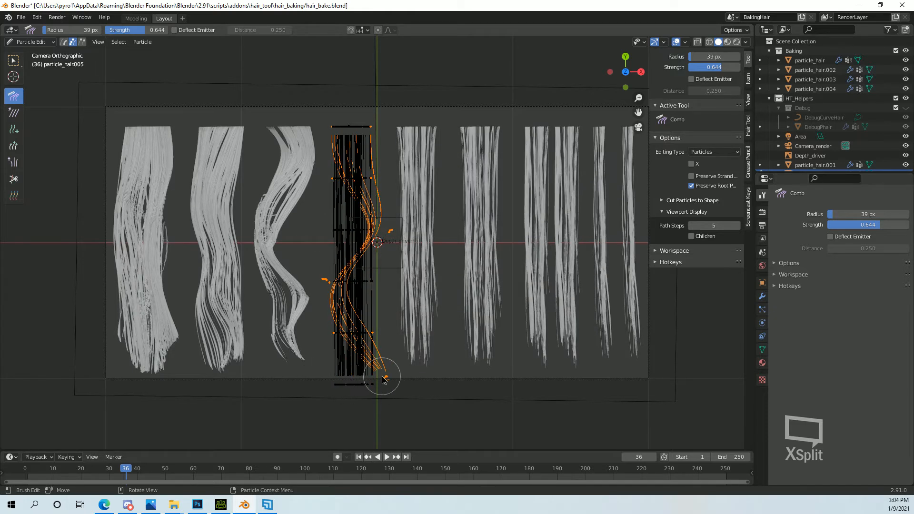
# Select different linked strands of the fourth clump, comb their middles and tips sideways, and return to Object Mode.
pyautogui.hotkey('alt', 'a')
pyautogui.press('l')
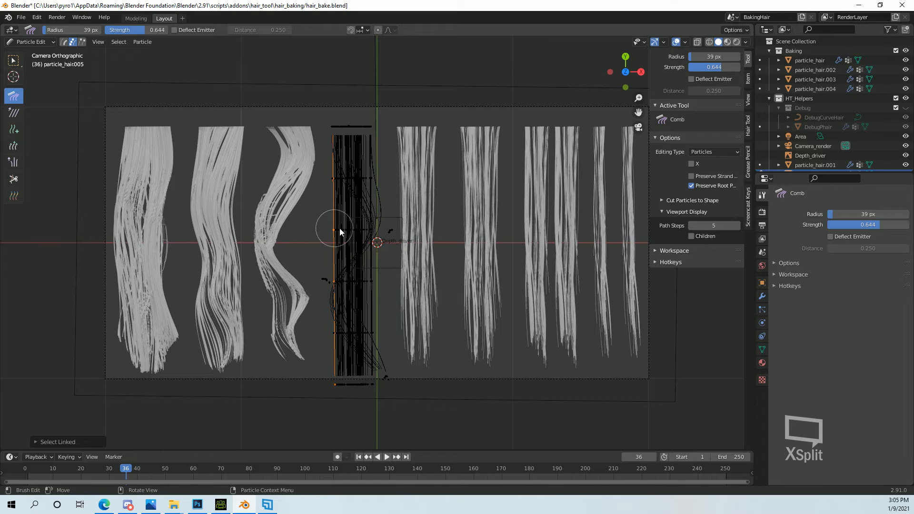
pyautogui.moveTo(331, 223)
pyautogui.mouseDown()
pyautogui.moveTo(362, 232)
pyautogui.moveTo(326, 230)
pyautogui.moveTo(373, 233)
pyautogui.moveTo(370, 245)
pyautogui.mouseUp()
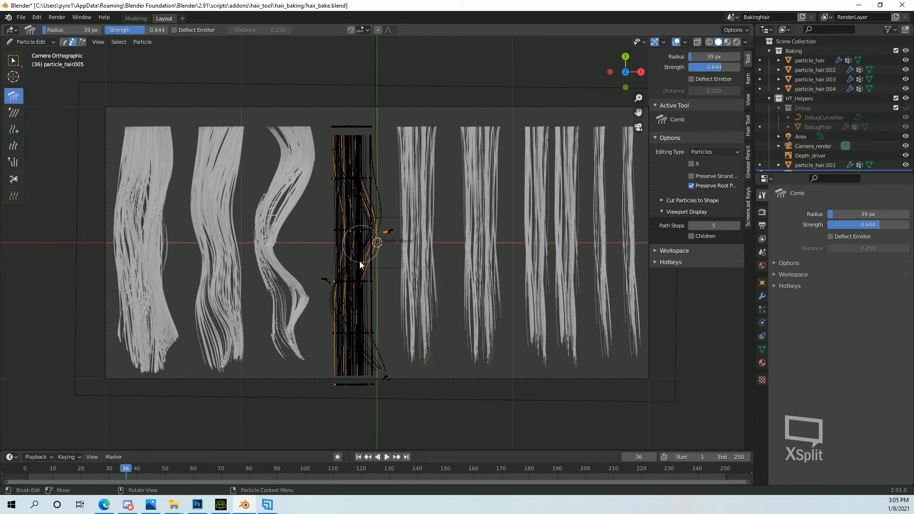
pyautogui.moveTo(350, 369)
pyautogui.mouseDown()
pyautogui.moveTo(338, 372)
pyautogui.moveTo(387, 376)
pyautogui.moveTo(376, 378)
pyautogui.mouseUp()
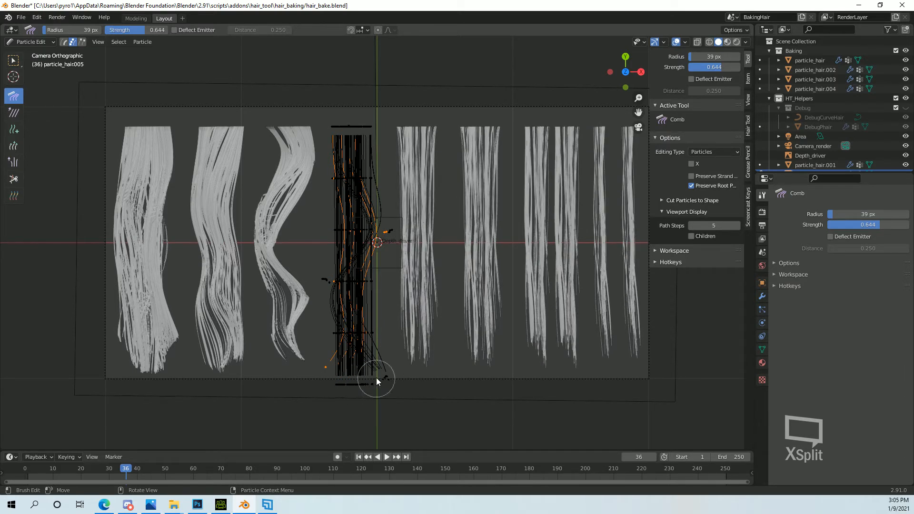
pyautogui.click(30, 41)
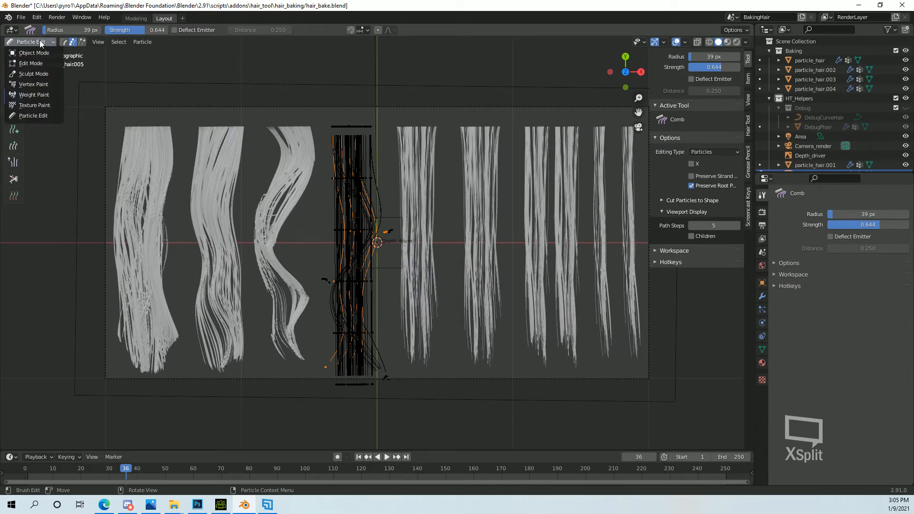
pyautogui.click(28, 53)
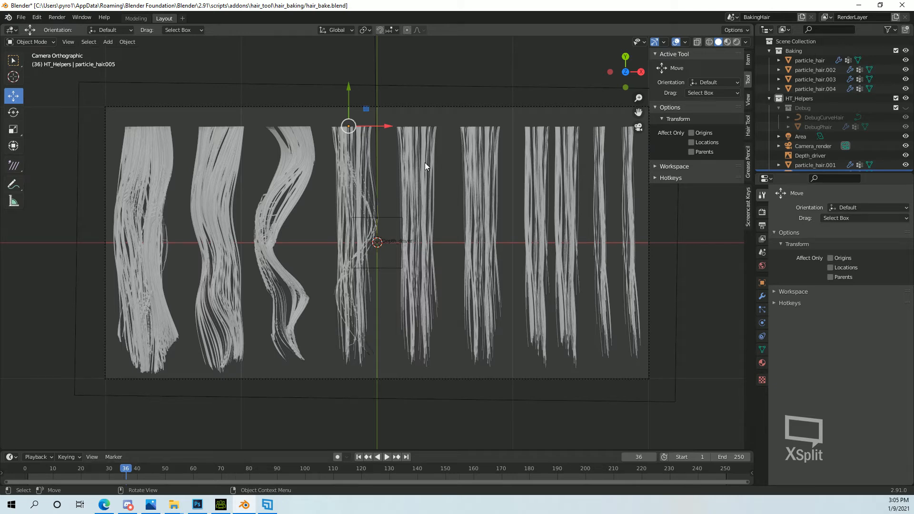
# Preview the hair clumps in rendered shading, select the fifth clump, and return to solid shading.
pyautogui.click(736, 41)
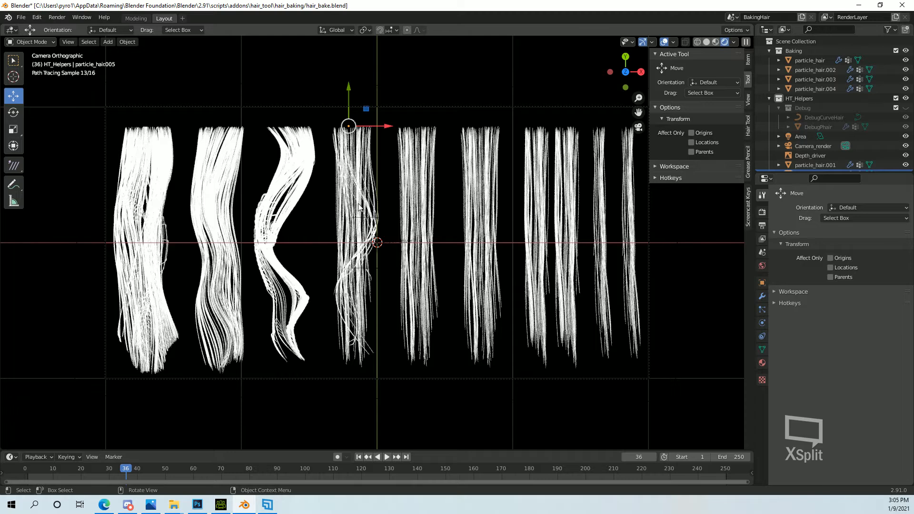
pyautogui.click(420, 172)
pyautogui.click(702, 51)
pyautogui.click(706, 42)
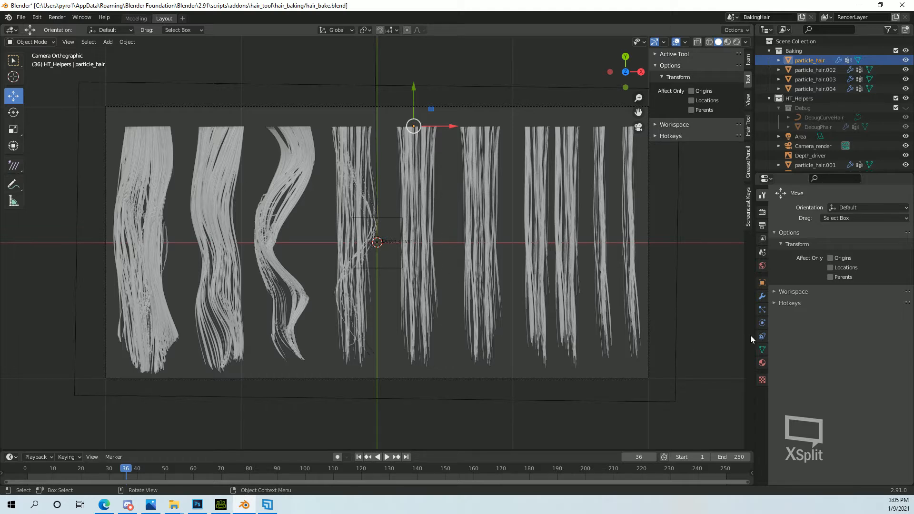
# Set the fifth clump's child hair Roughness to Uniform 1.365 and Random 0.5 in its particle settings.
pyautogui.click(762, 310)
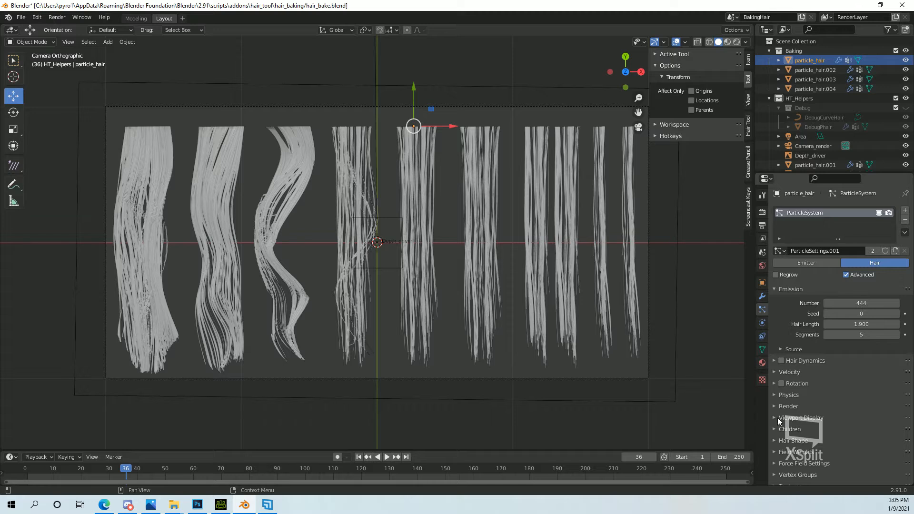
pyautogui.click(773, 439)
pyautogui.scroll(-4, 776, 430)
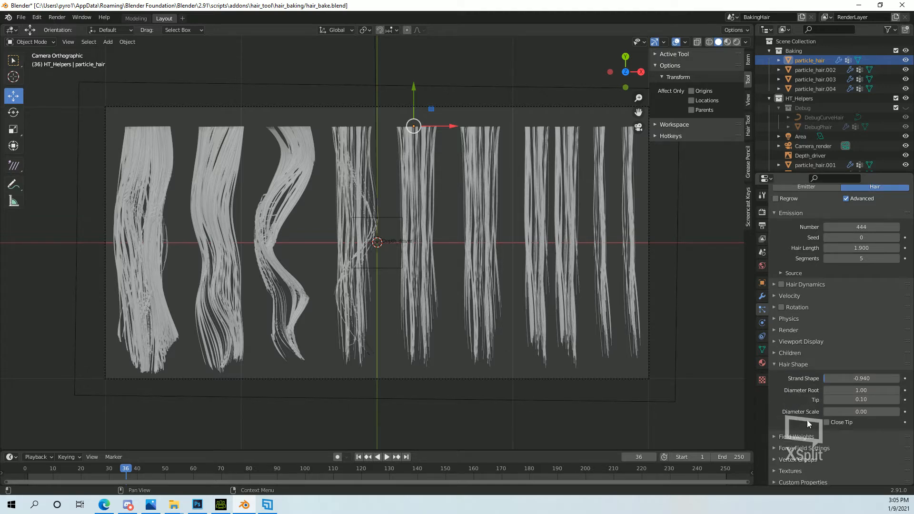
pyautogui.scroll(-1, 783, 393)
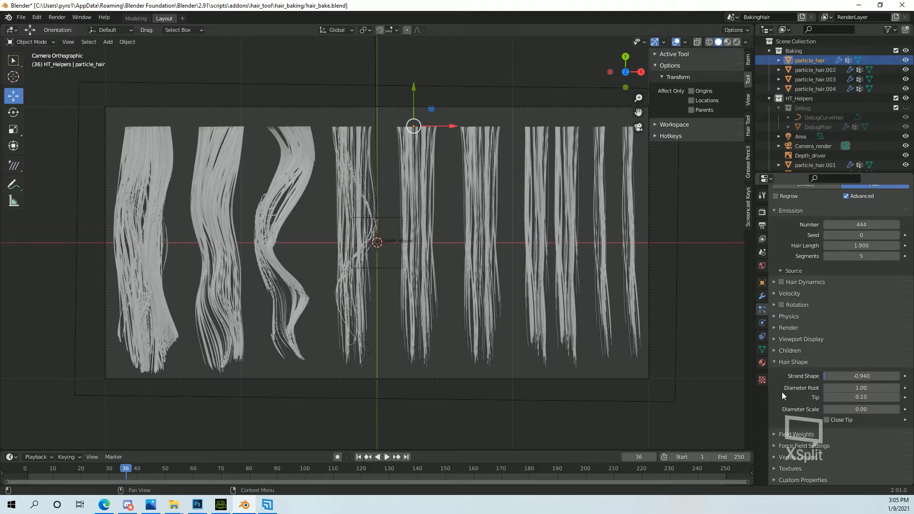
pyautogui.click(772, 347)
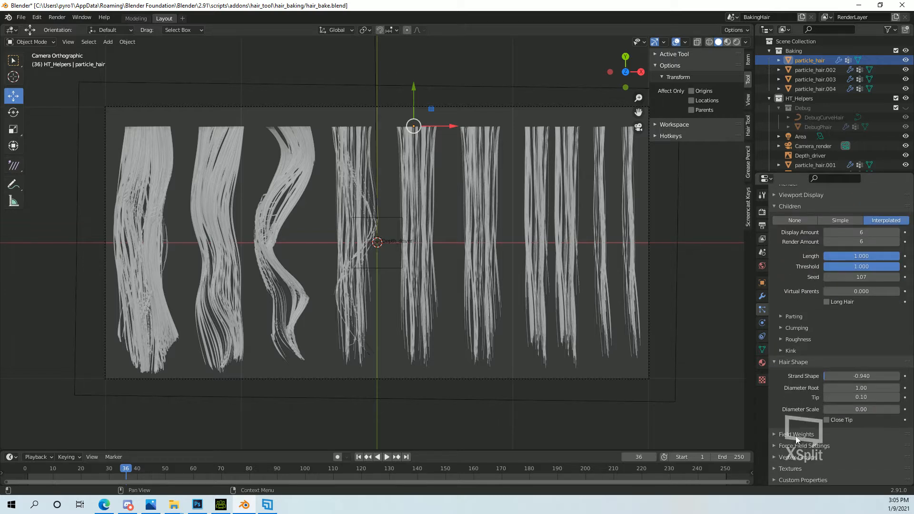
pyautogui.click(780, 339)
pyautogui.scroll(-5, 830, 378)
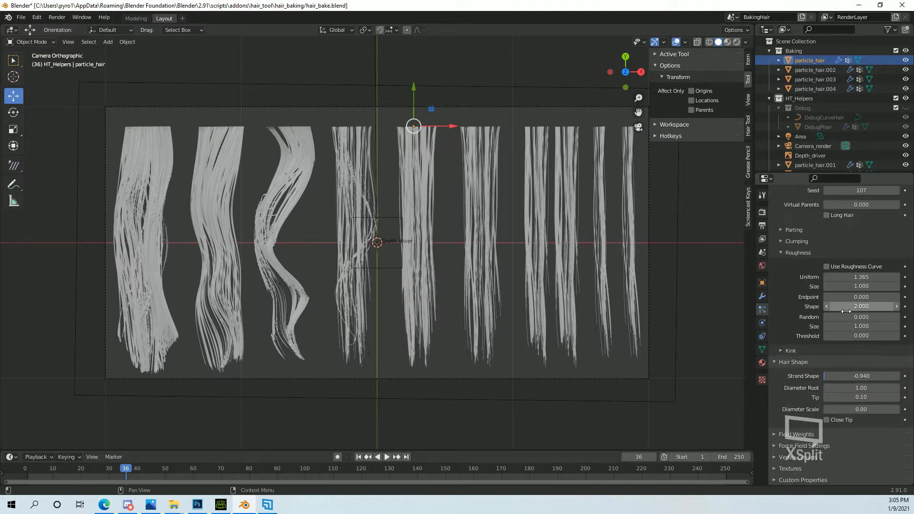
pyautogui.click(864, 316)
pyautogui.write('0.5')
pyautogui.press('Return')
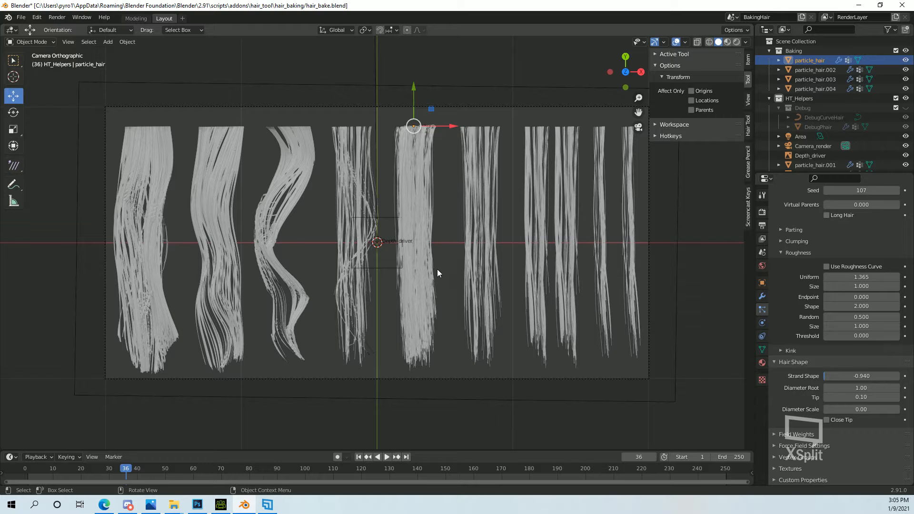
# Comb the fifth clump into a gentle wave in Particle Edit, using an 88 px radius and 0.466 strength, and return to Object Mode.
pyautogui.click(29, 41)
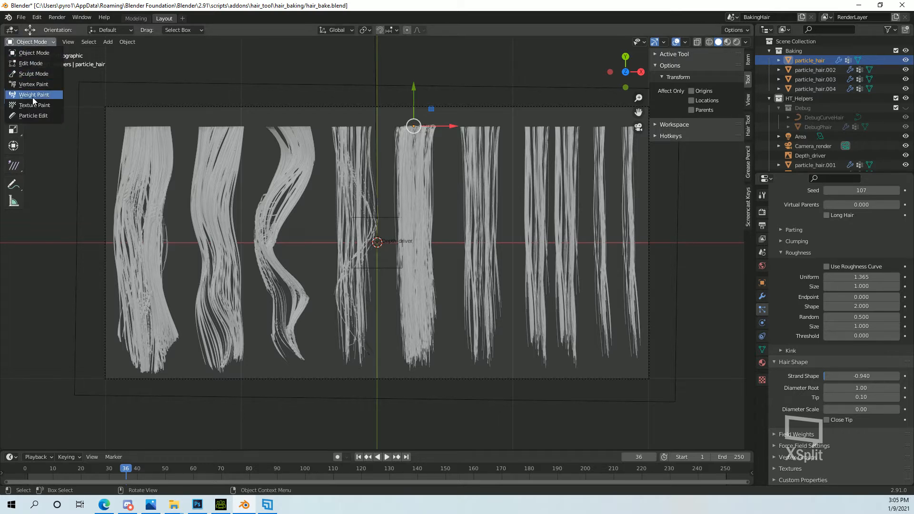
pyautogui.click(35, 116)
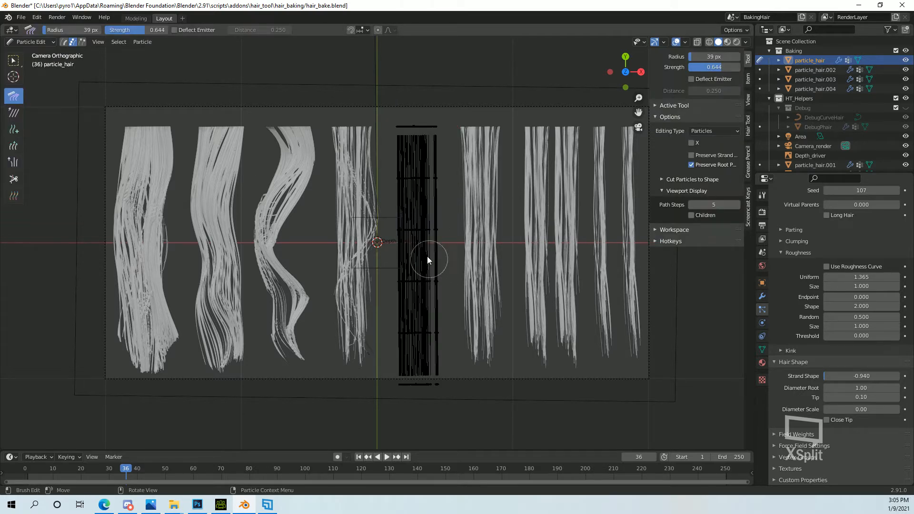
pyautogui.scroll(15, 821, 252)
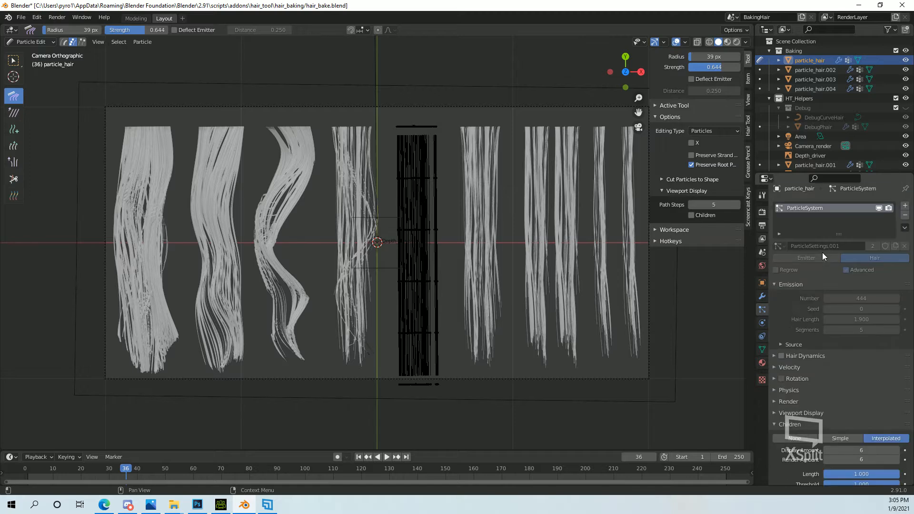
pyautogui.click(762, 196)
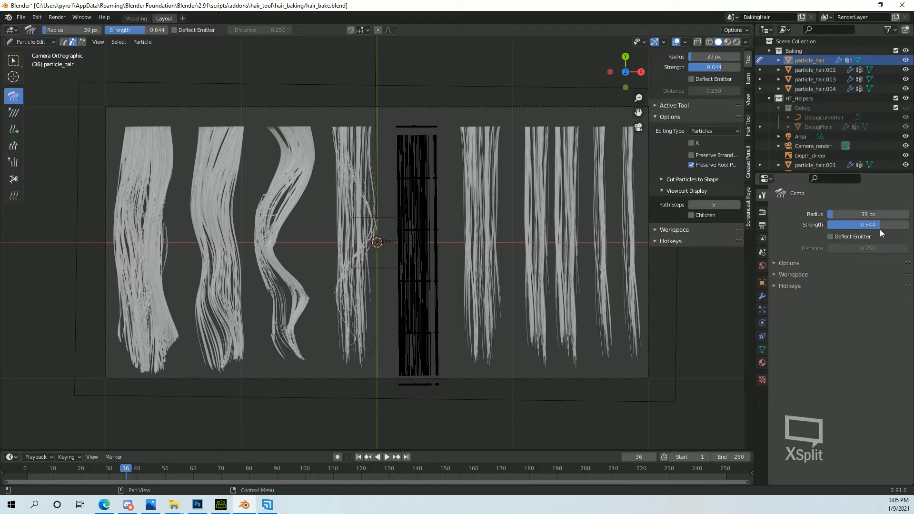
pyautogui.moveTo(870, 228)
pyautogui.mouseDown()
pyautogui.moveTo(891, 228)
pyautogui.moveTo(855, 228)
pyautogui.moveTo(873, 216)
pyautogui.mouseUp()
pyautogui.moveTo(387, 188)
pyautogui.mouseDown()
pyautogui.moveTo(410, 185)
pyautogui.moveTo(413, 254)
pyautogui.moveTo(395, 228)
pyautogui.moveTo(408, 265)
pyautogui.moveTo(408, 243)
pyautogui.moveTo(402, 365)
pyautogui.moveTo(419, 352)
pyautogui.moveTo(415, 372)
pyautogui.moveTo(435, 373)
pyautogui.moveTo(434, 336)
pyautogui.moveTo(414, 293)
pyautogui.moveTo(434, 245)
pyautogui.mouseUp()
pyautogui.click(30, 41)
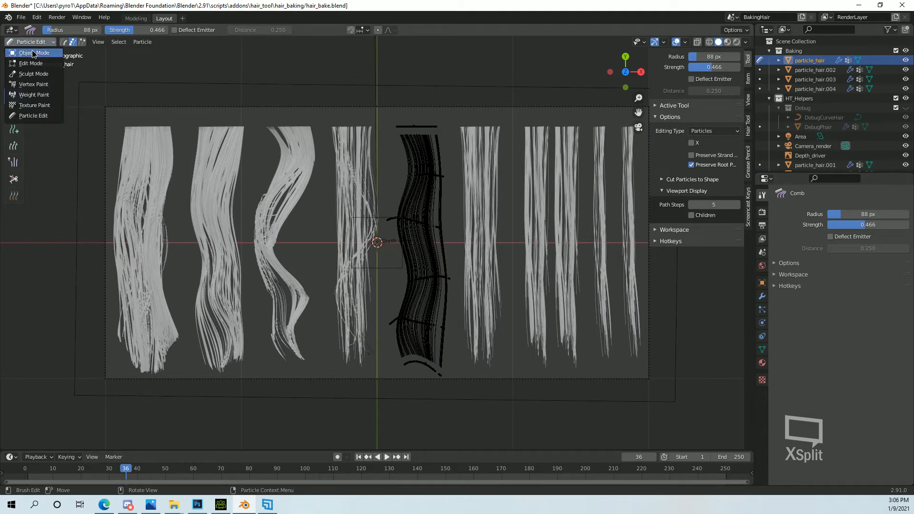
pyautogui.click(29, 50)
# Check the wavy fifth clump in rendered shading and reduce its children Display Amount to 4 in solid shading.
pyautogui.click(736, 42)
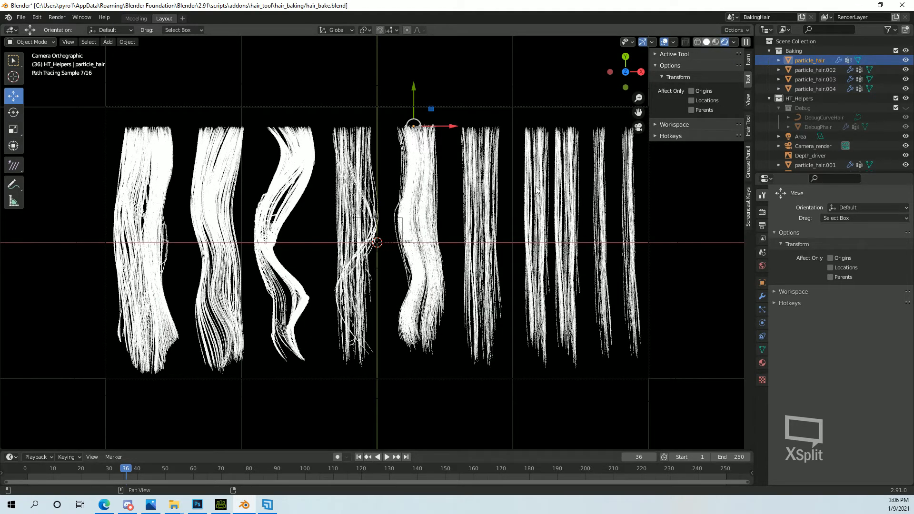
pyautogui.click(707, 42)
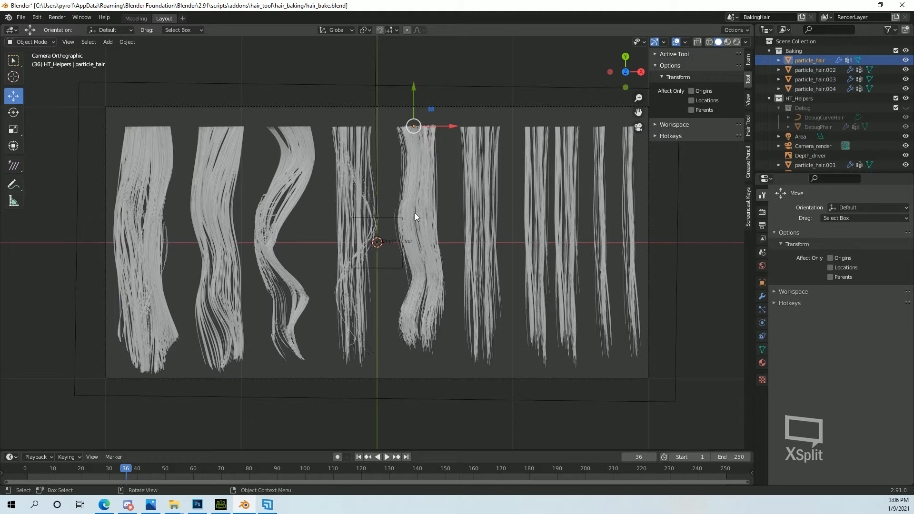
pyautogui.click(762, 309)
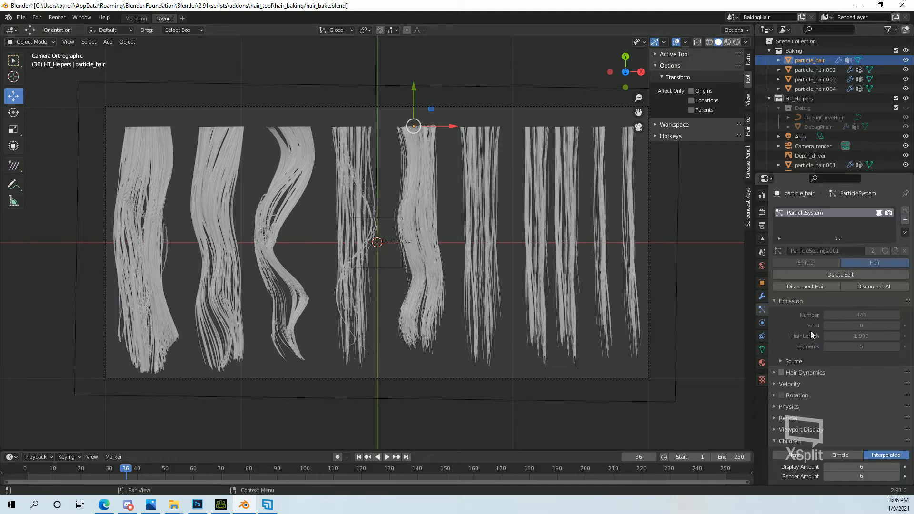
pyautogui.scroll(-2, 860, 384)
pyautogui.scroll(-6, 860, 384)
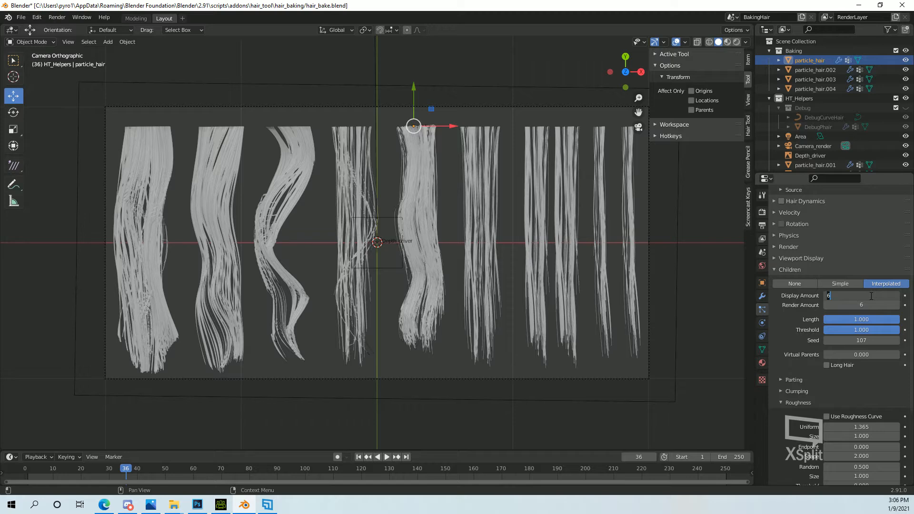
pyautogui.moveTo(878, 296); pyautogui.dragTo(870, 295)
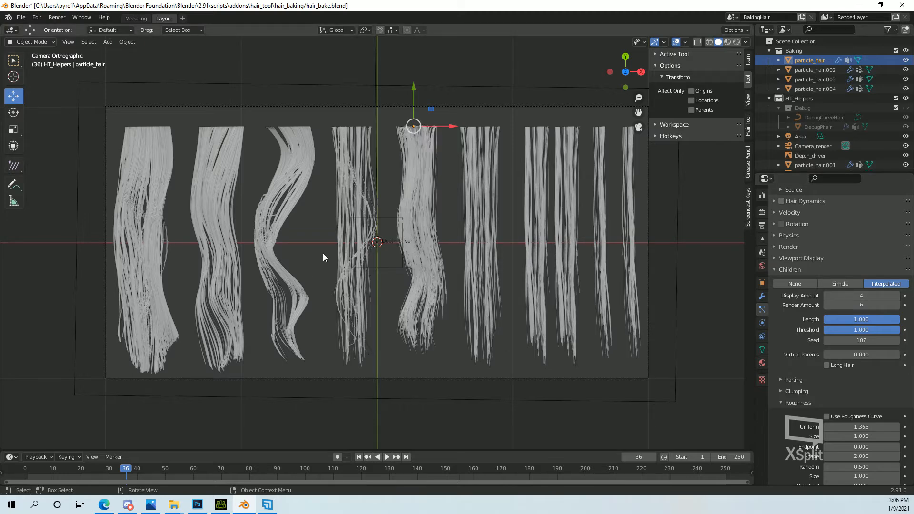
# Scale the fifth clump slightly longer along the global Y axis, and adjust the fourth clump's Y scale.
pyautogui.press('s')
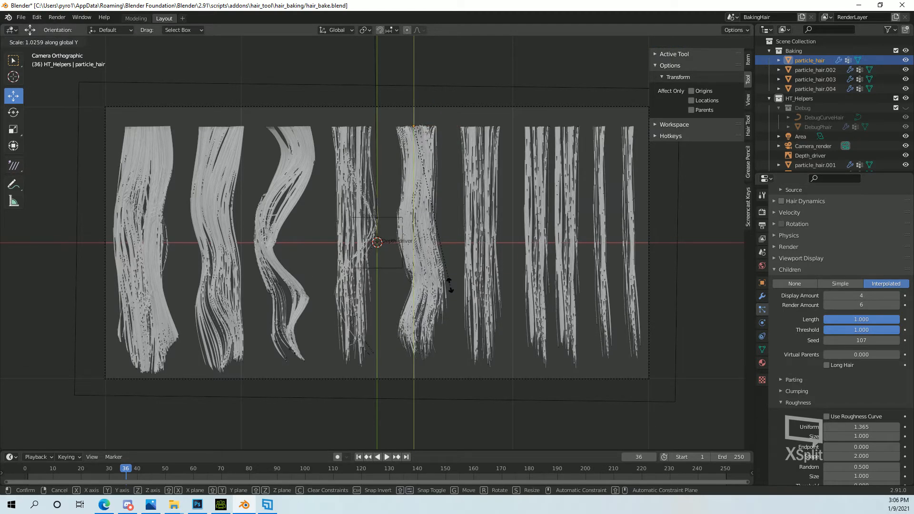
pyautogui.click(456, 289)
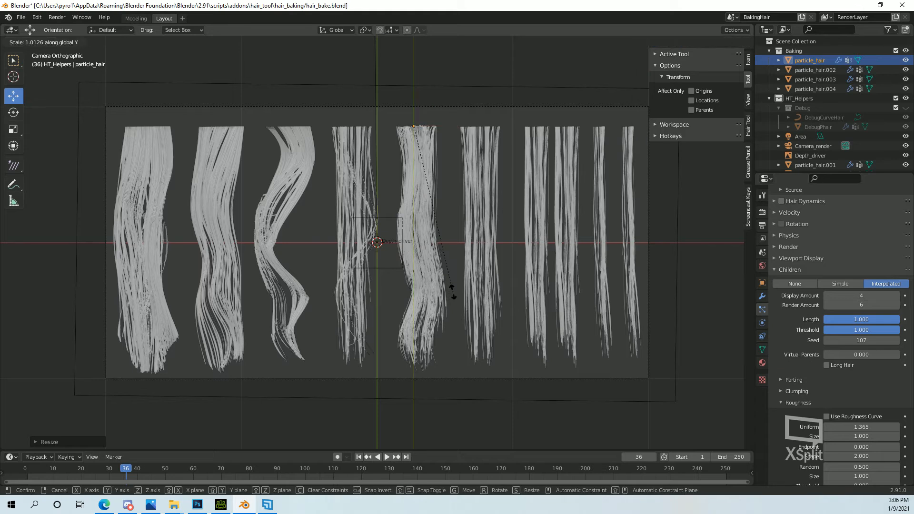
pyautogui.click(348, 257)
pyautogui.press('s')
pyautogui.press('y')
pyautogui.click(405, 275)
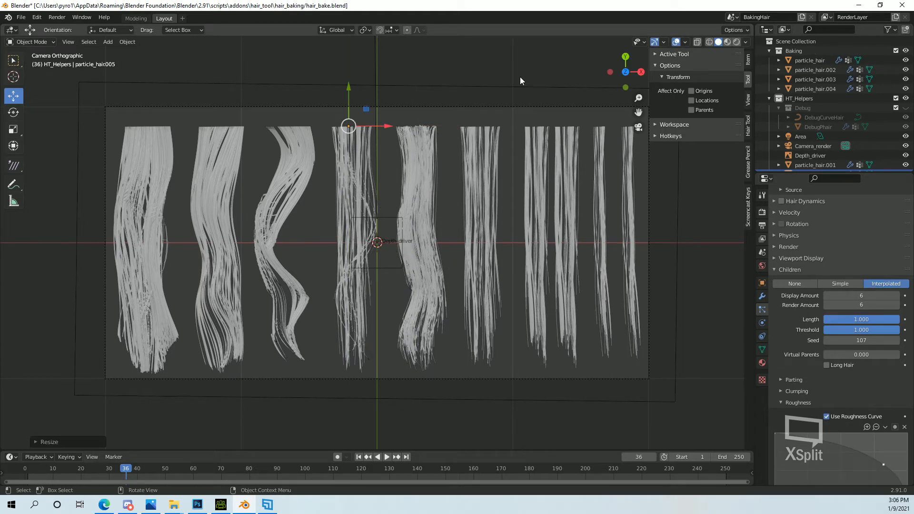
# Preview all clumps in rendered shading, review the fifth clump's particle settings, and switch to the Modeling workspace.
pyautogui.click(735, 42)
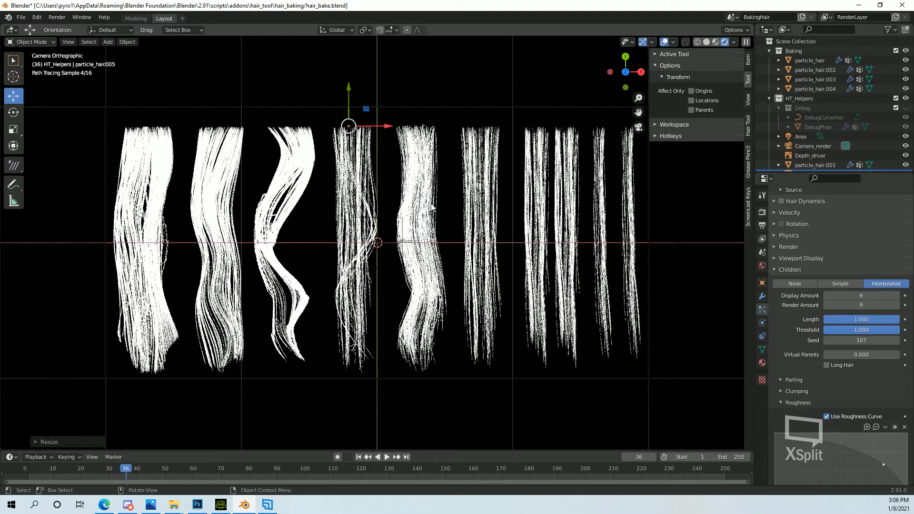
pyautogui.click(422, 157)
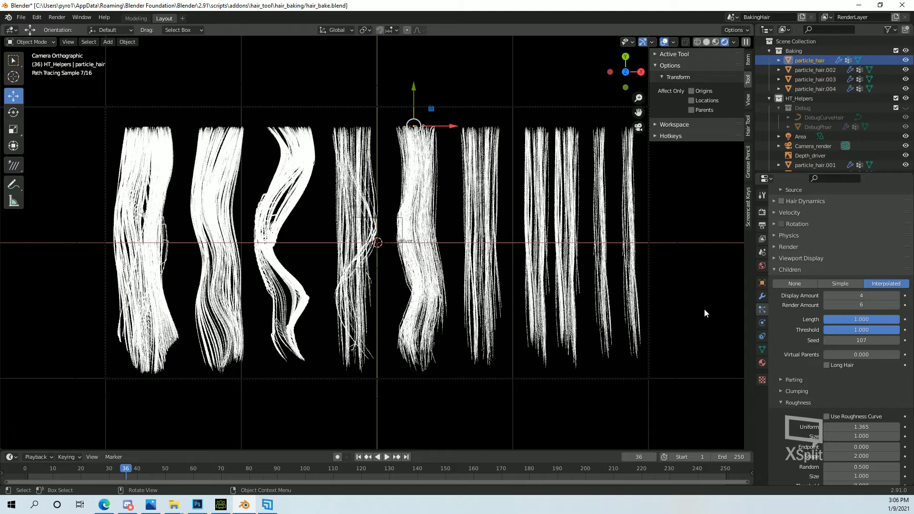
pyautogui.scroll(5, 812, 344)
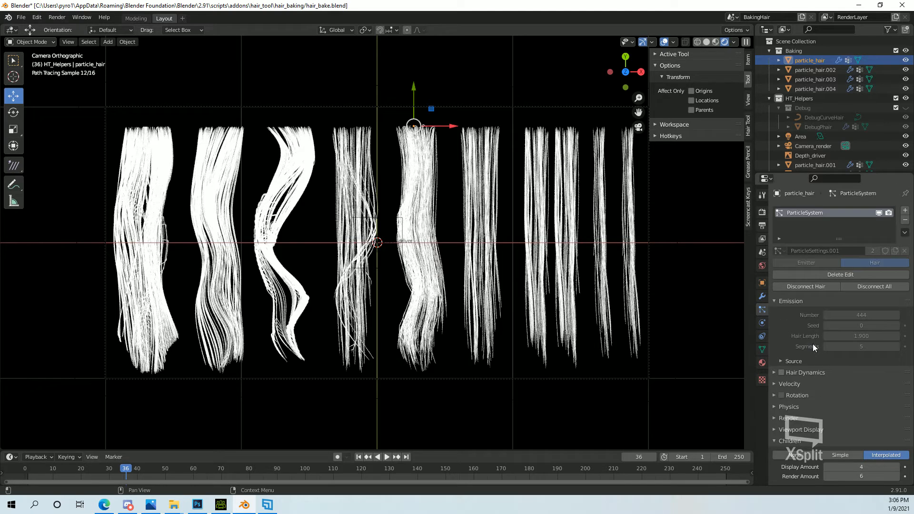
pyautogui.scroll(1, 813, 344)
pyautogui.scroll(-3, 806, 342)
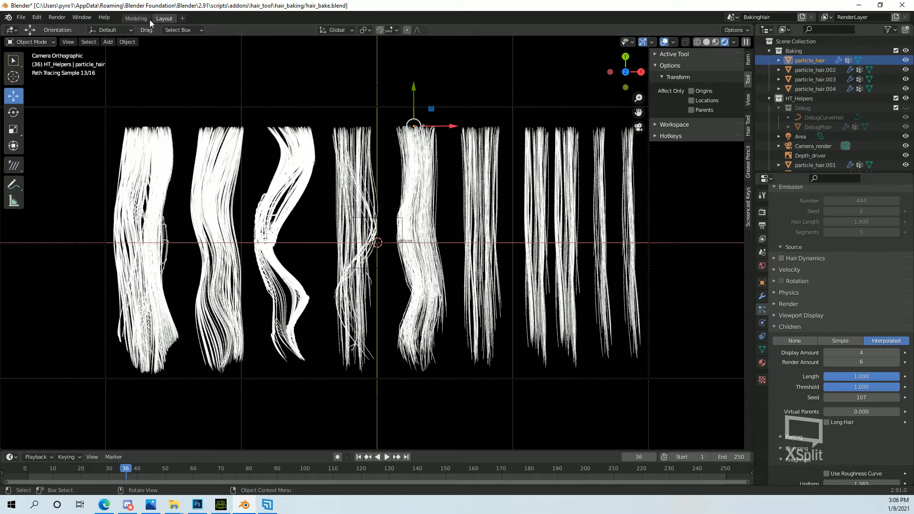
pyautogui.click(137, 18)
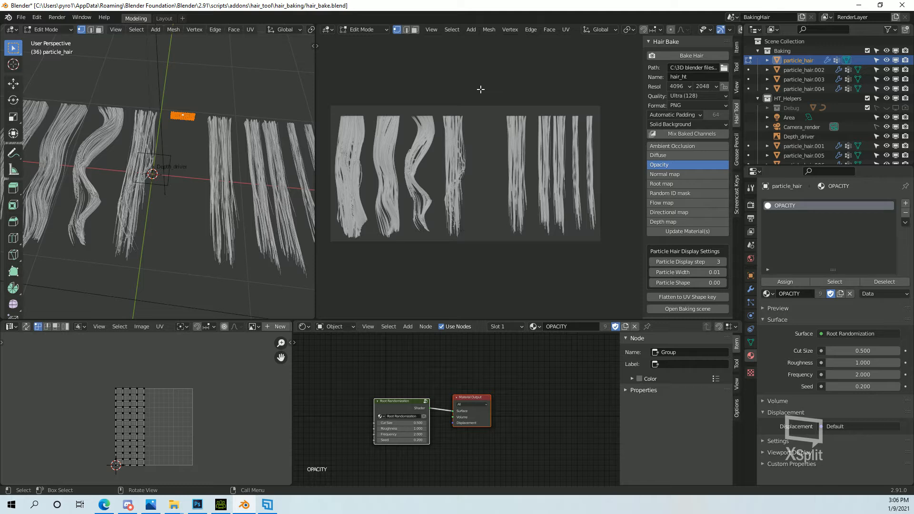
# Review the fifth clump's guide hairs in Particle Edit and its particle system settings, and return to Object Mode.
pyautogui.click(365, 30)
pyautogui.click(365, 41)
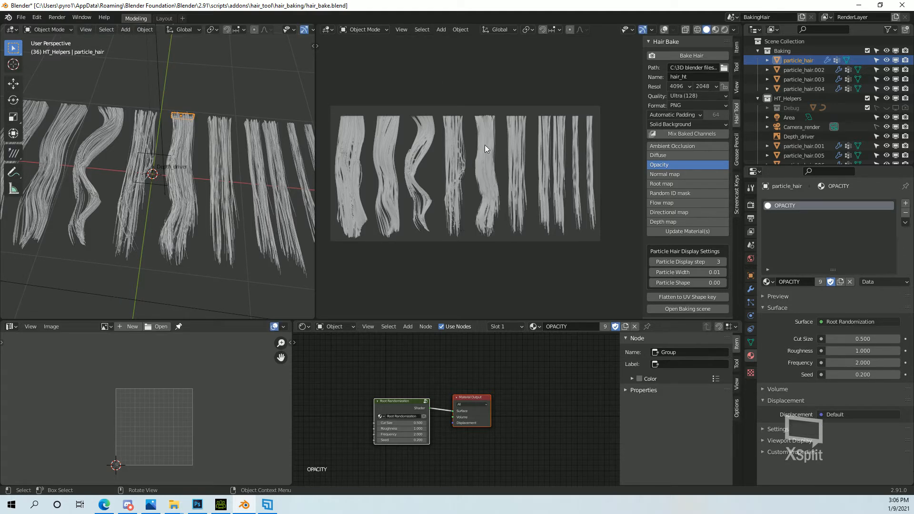
pyautogui.click(365, 29)
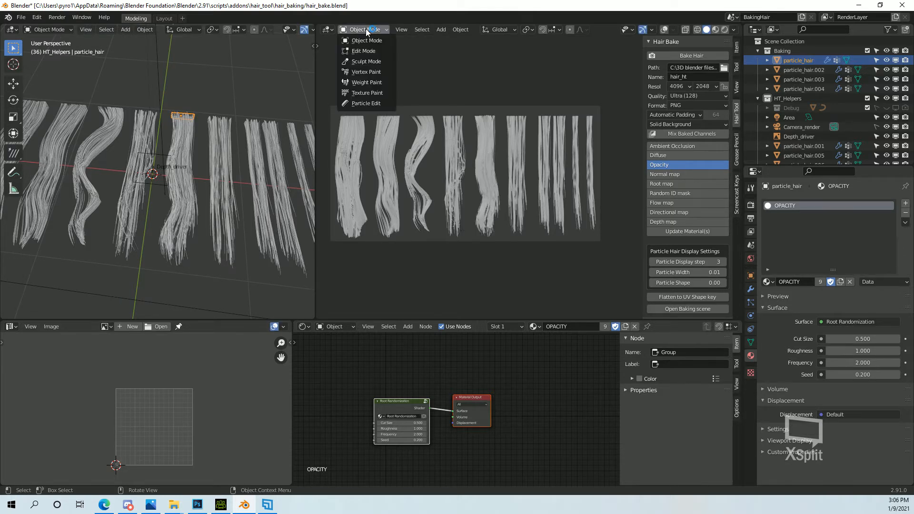
pyautogui.click(365, 101)
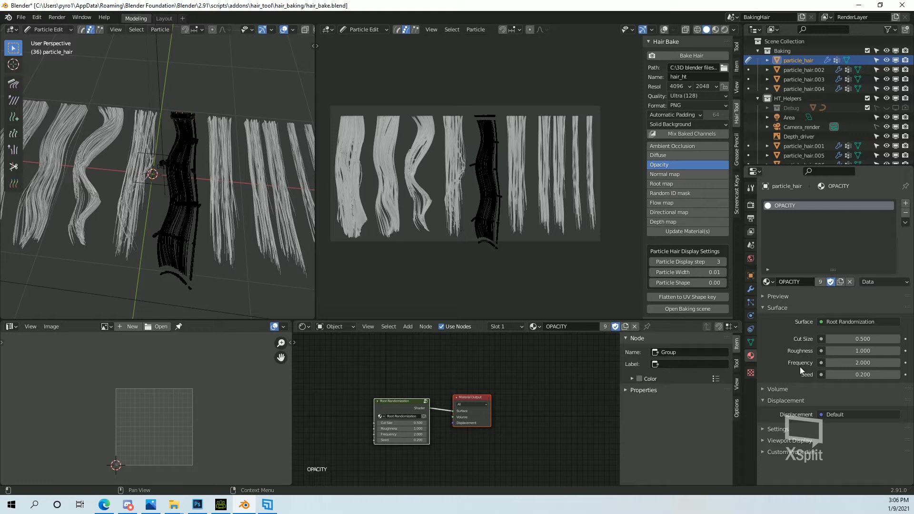
pyautogui.click(750, 302)
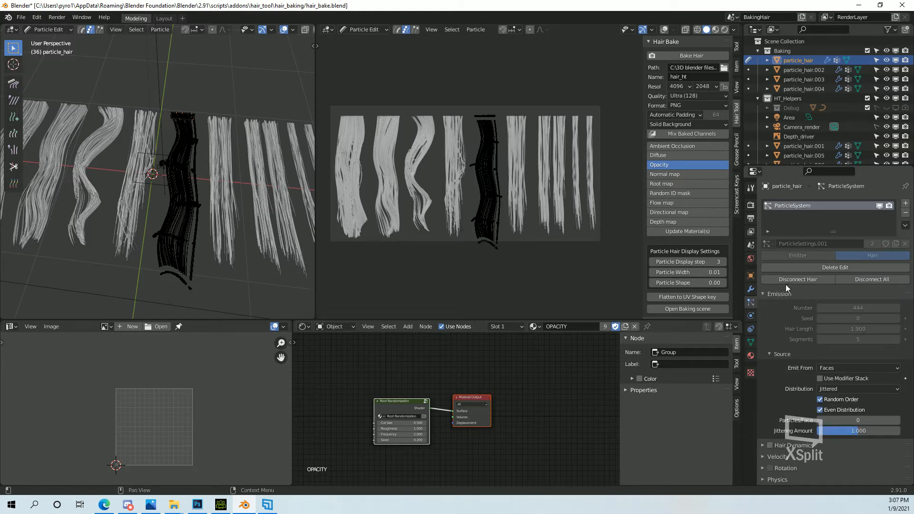
pyautogui.click(364, 29)
pyautogui.click(364, 41)
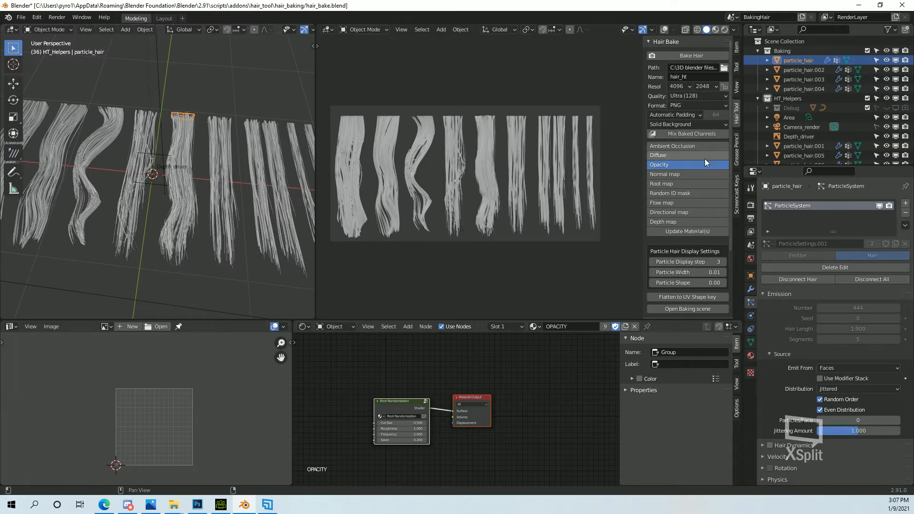
# Try a children Display Amount of 2 on the fifth clump, and reduce it to 1.
pyautogui.scroll(-3, 784, 398)
pyautogui.scroll(-10, 784, 398)
pyautogui.click(839, 352)
pyautogui.write('4')
pyautogui.press('BackSpace')
pyautogui.write('2')
pyautogui.press('Return')
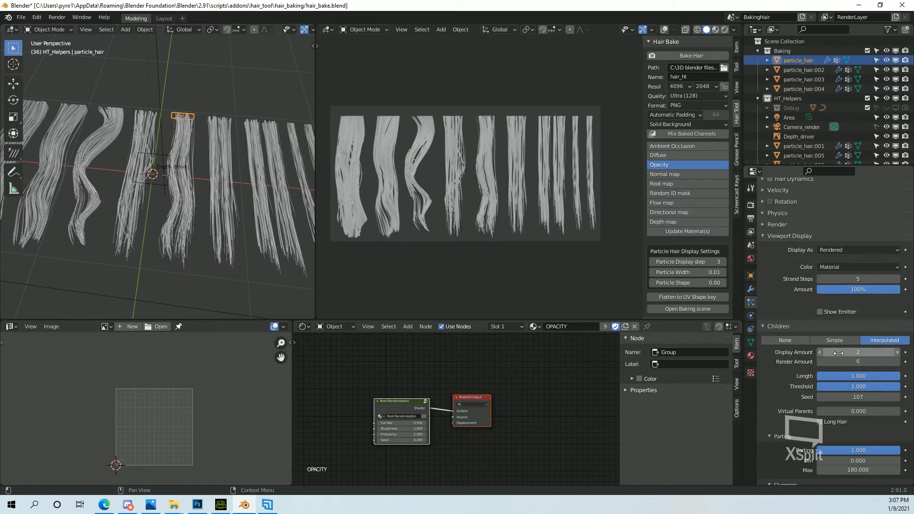
pyautogui.click(872, 351)
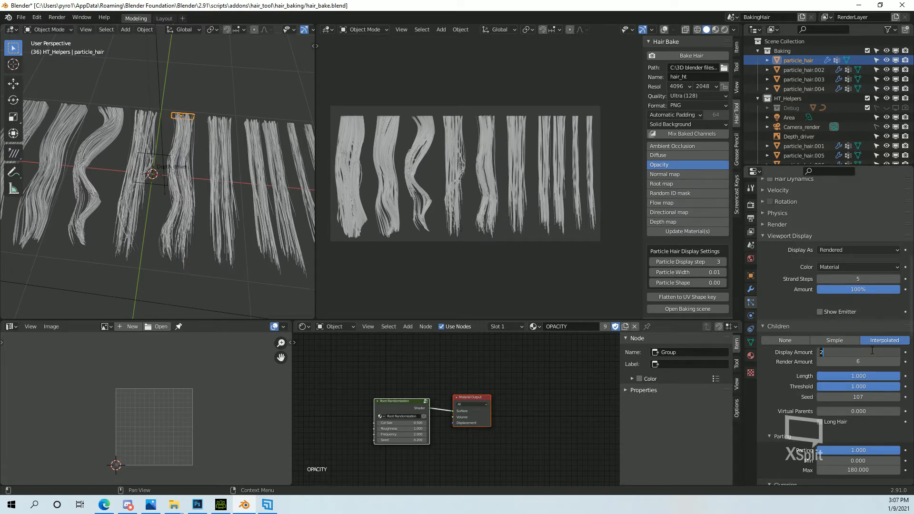
pyautogui.write('1')
pyautogui.press('Return')
pyautogui.click(378, 29)
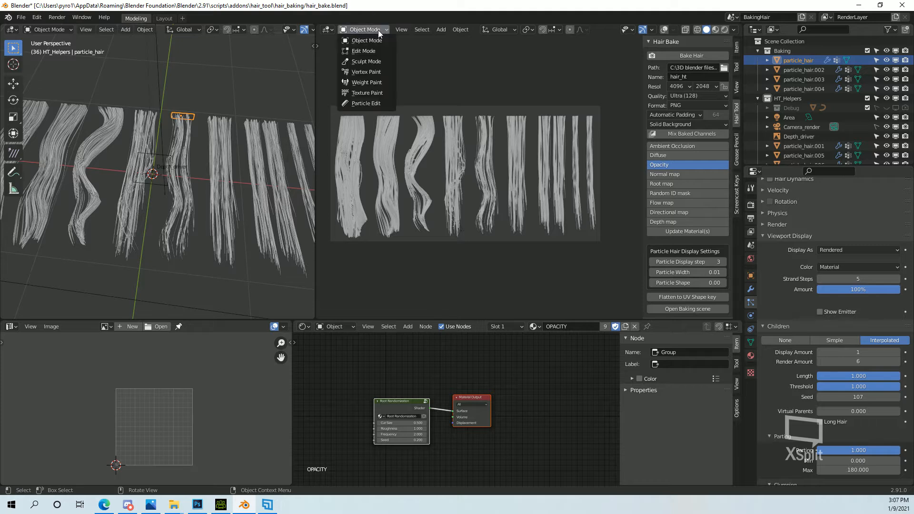
pyautogui.click(366, 61)
pyautogui.click(364, 29)
pyautogui.click(363, 51)
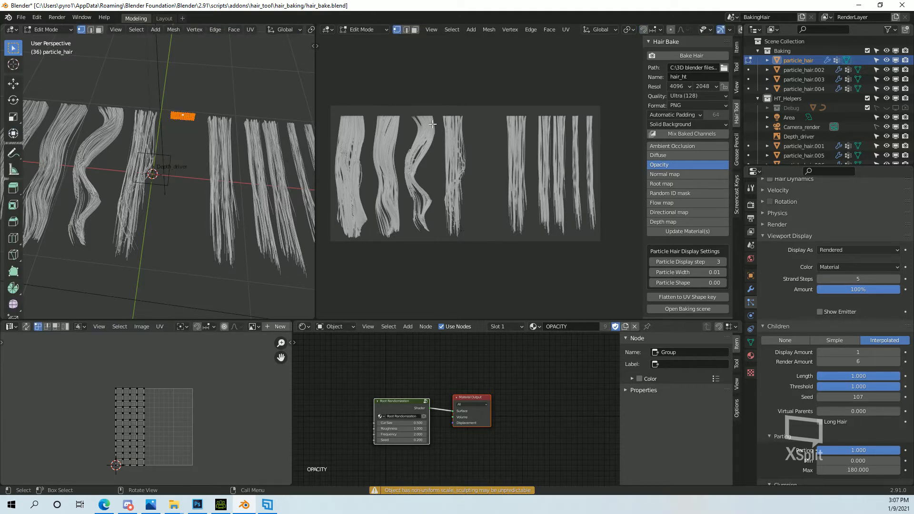
pyautogui.click(363, 29)
pyautogui.click(364, 40)
# Switch to the Layout workspace to check the thinned fifth clump among the others in rendered shading.
pyautogui.click(164, 18)
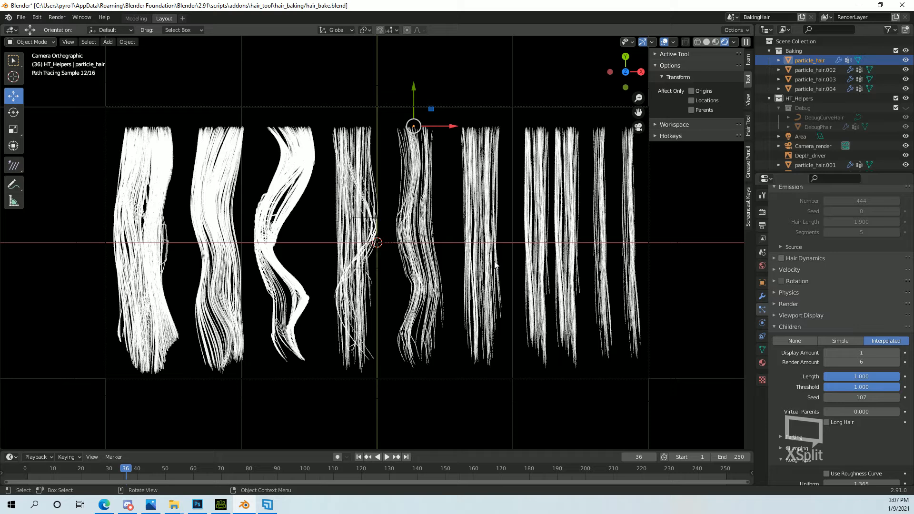
pyautogui.click(486, 220)
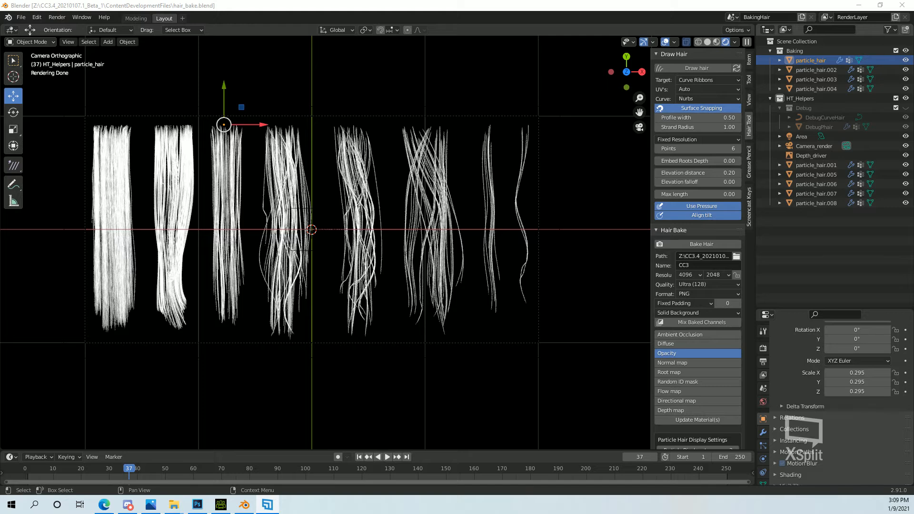
# Preview the Ambient Occlusion bake channel, and enlarge the timeline area and turn it into a Shader Editor showing the AO nodes.
pyautogui.scroll(-6, 726, 368)
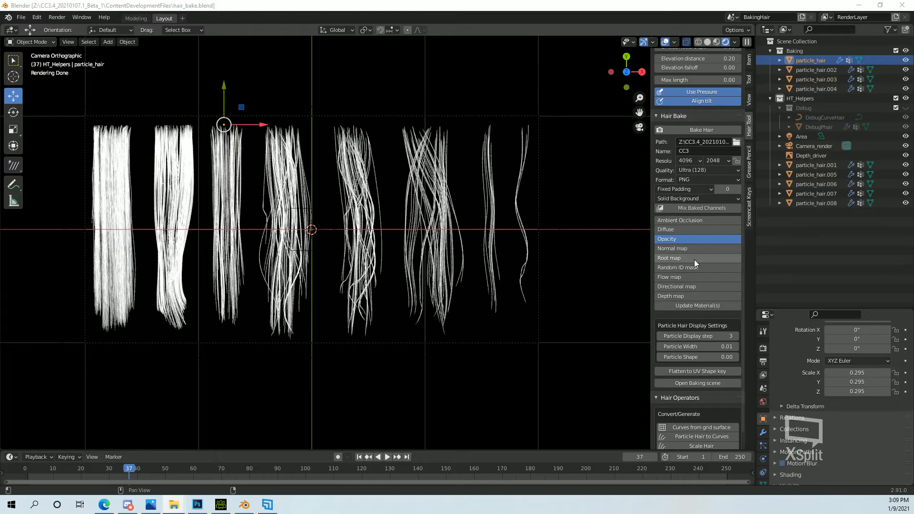
pyautogui.click(679, 222)
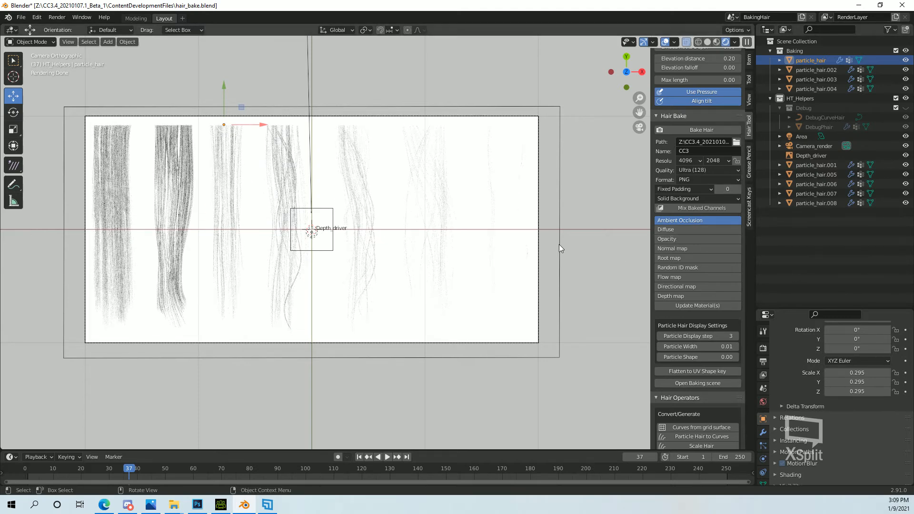
pyautogui.moveTo(492, 451); pyautogui.dragTo(479, 313)
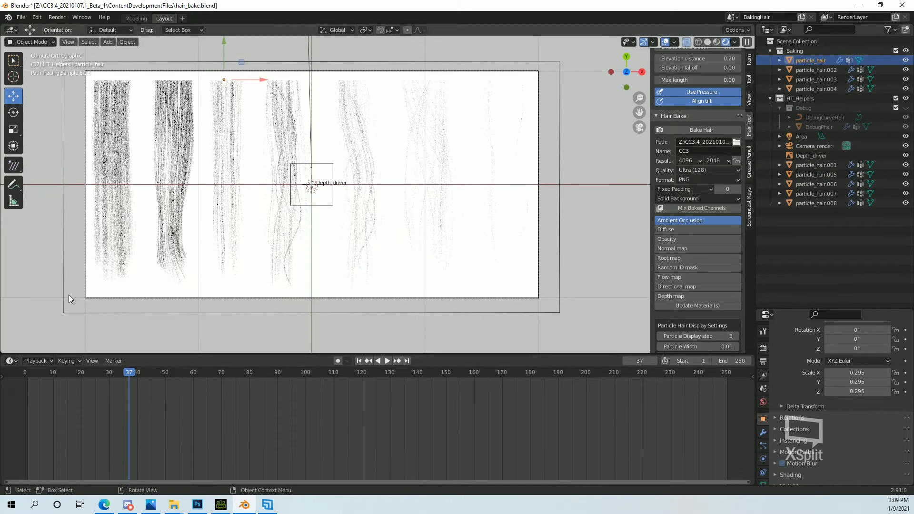
pyautogui.click(14, 360)
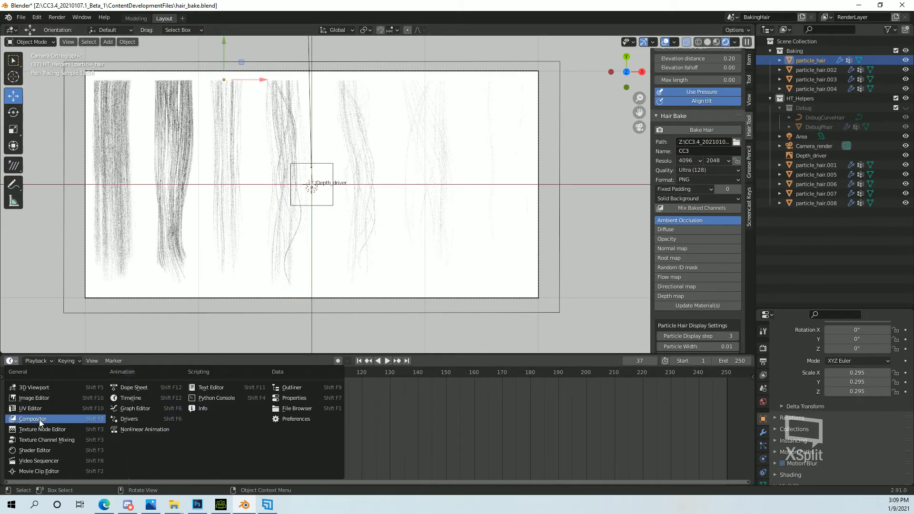
pyautogui.click(33, 450)
pyautogui.scroll(5, 404, 402)
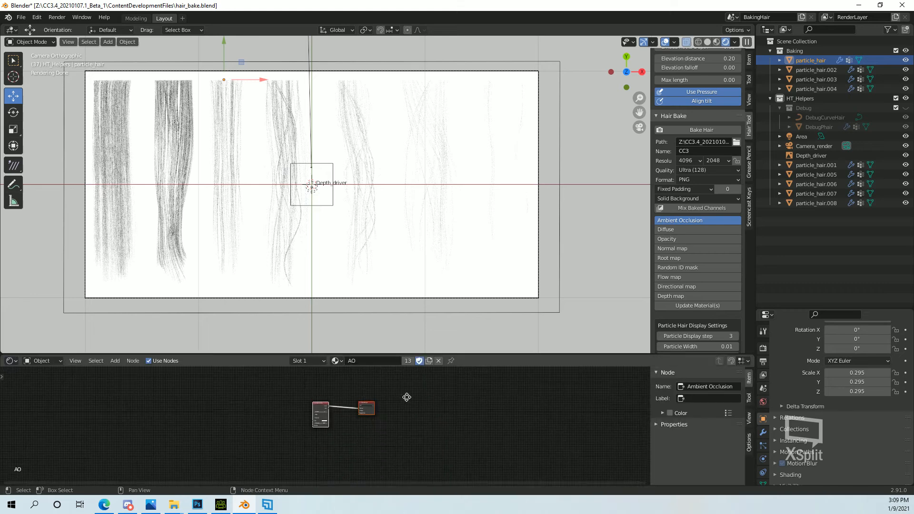
pyautogui.scroll(2, 402, 416)
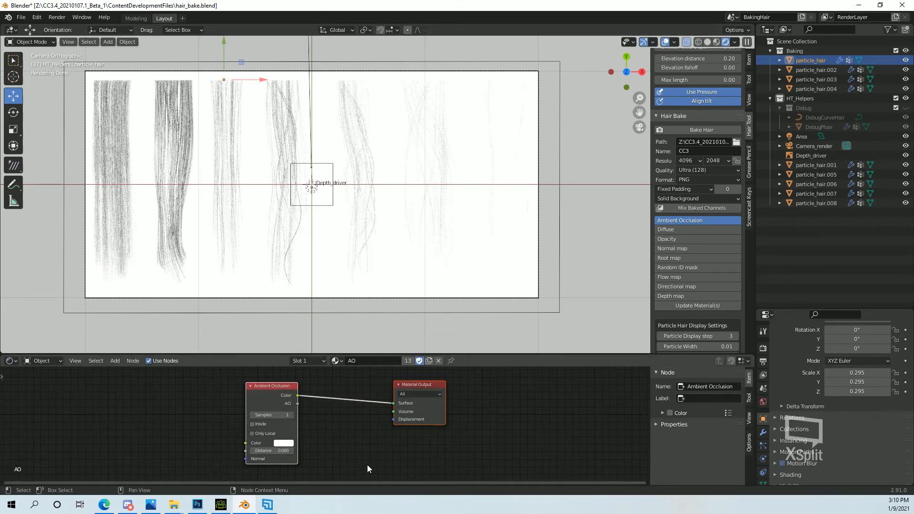
# Preview the Opacity bake channel and examine its Root Randomization node.
pyautogui.click(676, 238)
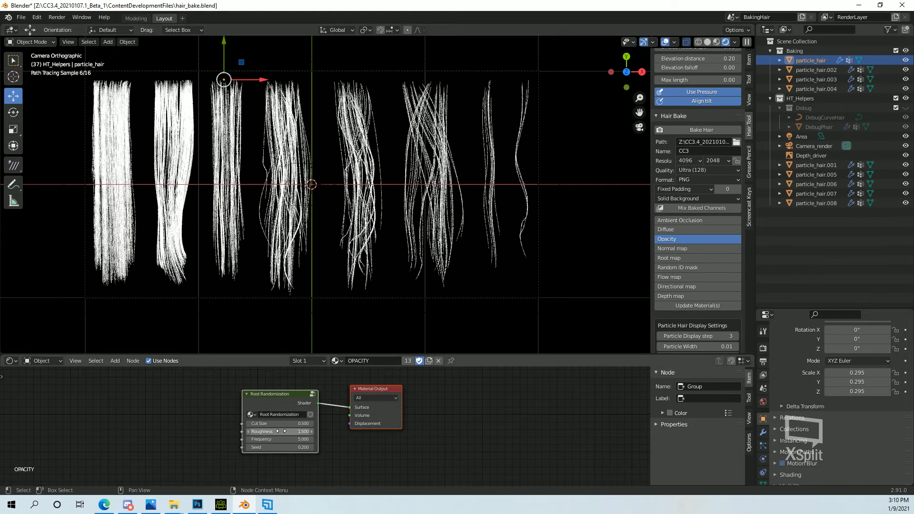
pyautogui.scroll(1, 280, 431)
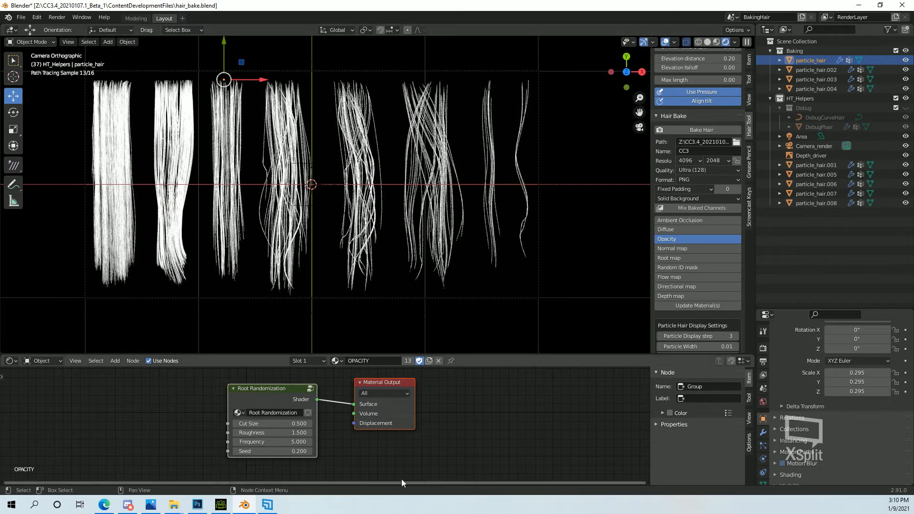
pyautogui.scroll(2, 328, 454)
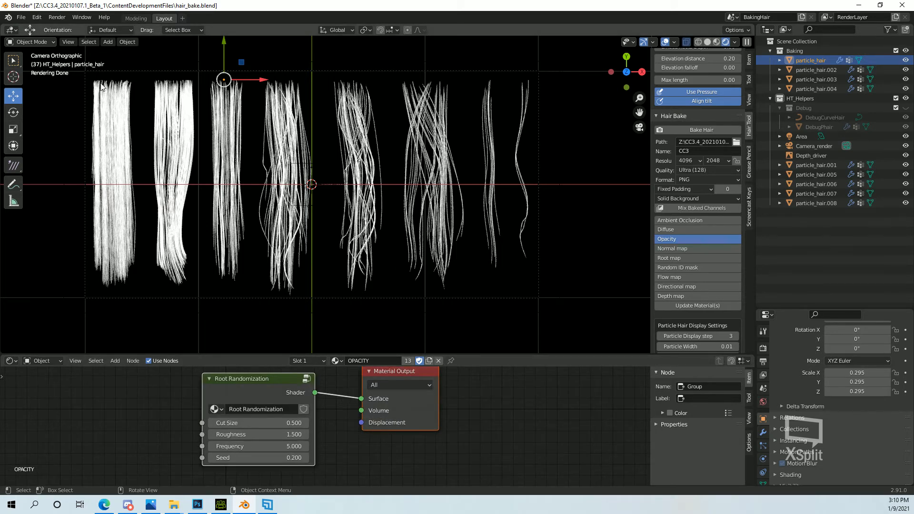
# Try a Cut Size of 1 on the Root Randomization node, and restore it to 0.5.
pyautogui.click(275, 422)
pyautogui.write('1')
pyautogui.press('Return')
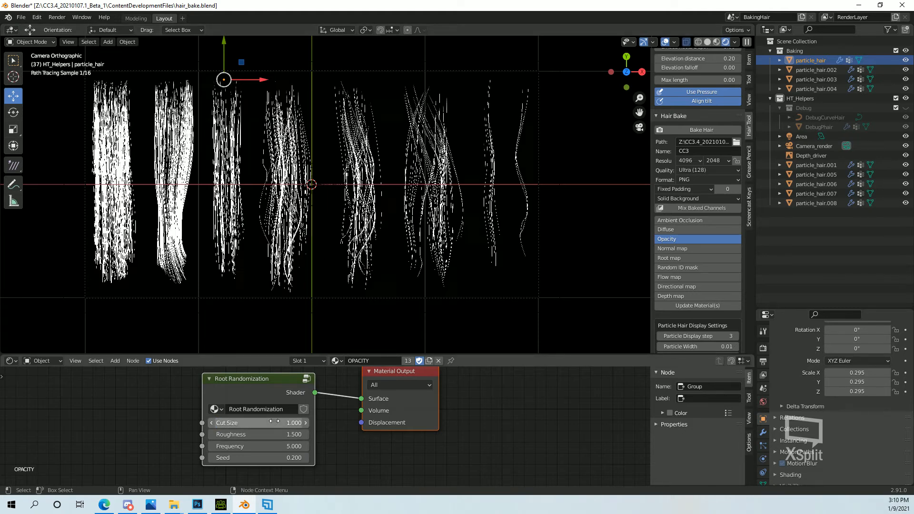
pyautogui.click(275, 422)
pyautogui.write('.5')
pyautogui.press('Return')
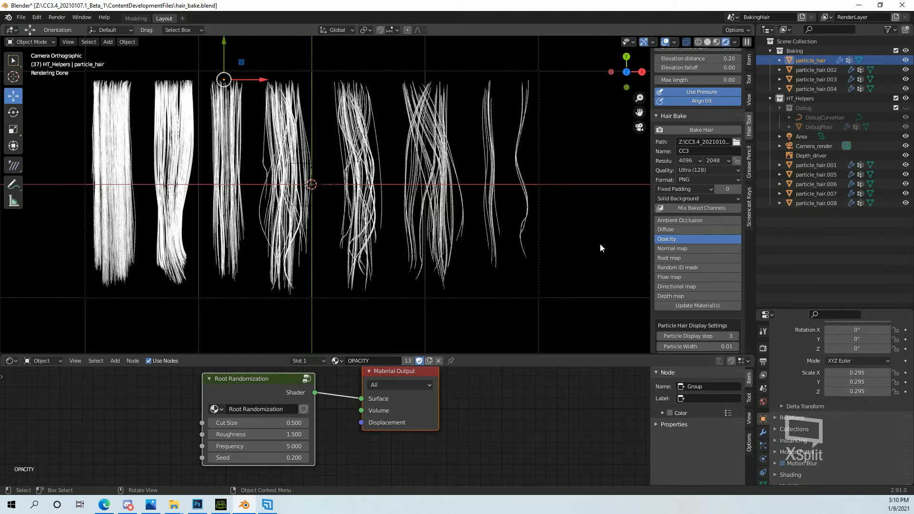
# Preview the Normal map and Root map channels, and set the ROOT_REMAP node's Contrast to 0.5 after trying 1.
pyautogui.click(680, 249)
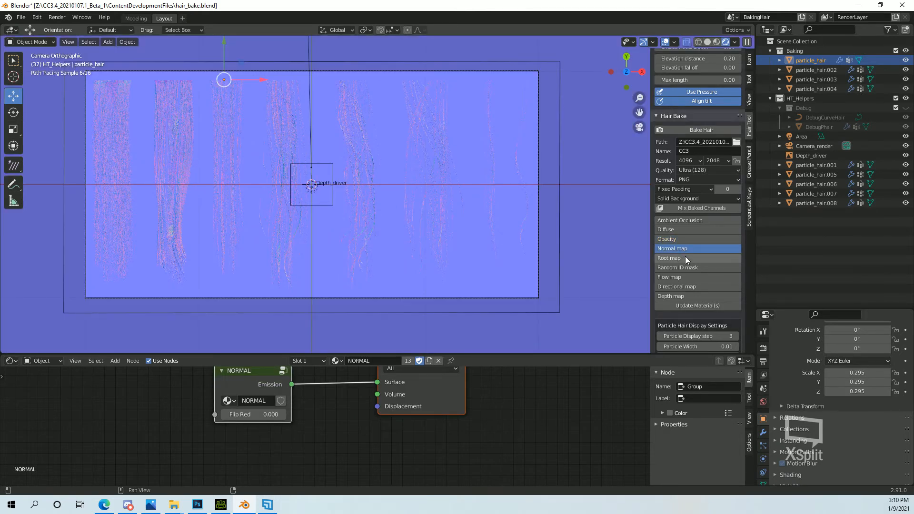
pyautogui.click(684, 261)
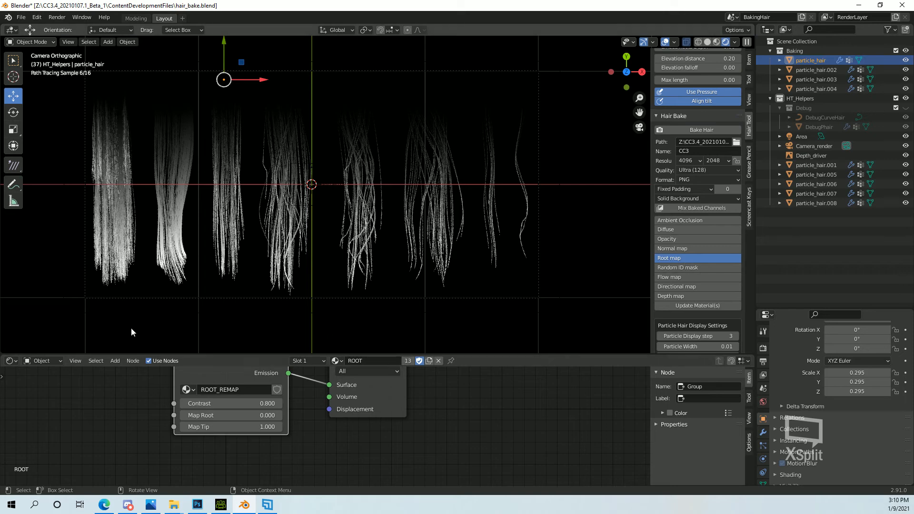
pyautogui.click(229, 403)
pyautogui.write('1')
pyautogui.press('Return')
pyautogui.click(228, 403)
pyautogui.write('0.5')
pyautogui.press('Return')
# Try Map Root values of 1 and 0.8 on the ROOT_REMAP node, and restore the value to 0.
pyautogui.click(228, 415)
pyautogui.write('1')
pyautogui.press('Return')
pyautogui.click(227, 415)
pyautogui.write('0.8')
pyautogui.press('Return')
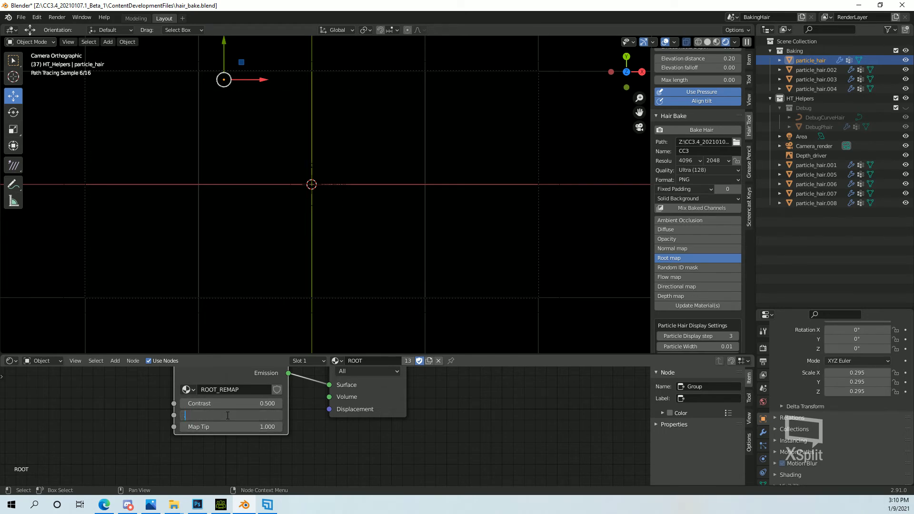
pyautogui.click(227, 415)
pyautogui.write('0')
pyautogui.press('Return')
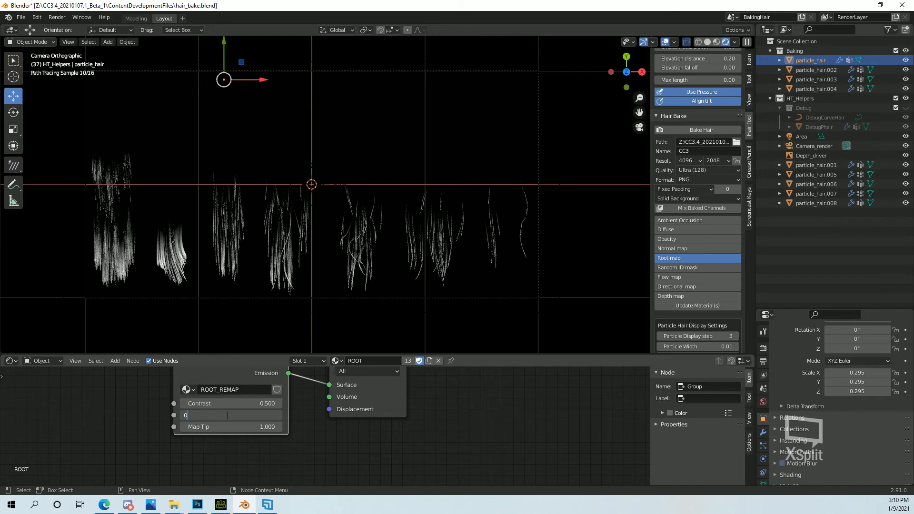
# Set the ROOT_REMAP node's Map Tip to 0.5.
pyautogui.click(229, 427)
pyautogui.write('.5')
pyautogui.press('Return')
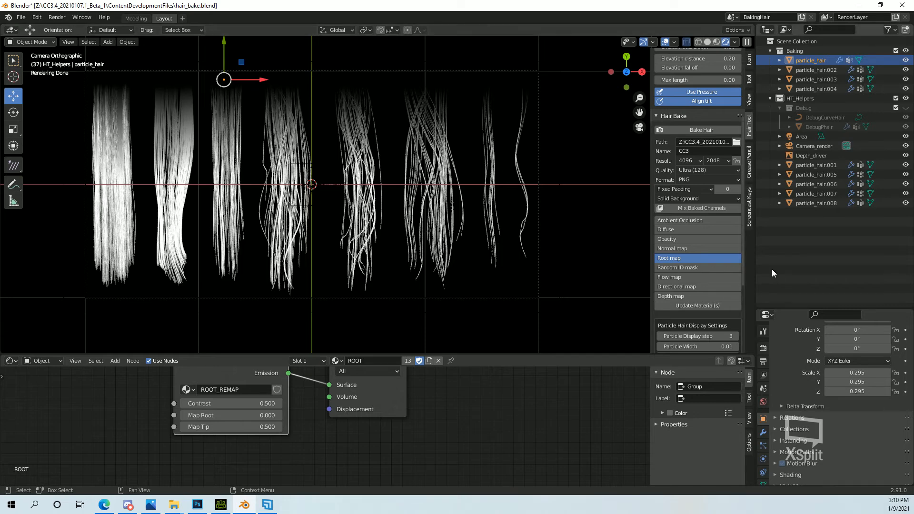
# Preview the Random ID mask, Flow map and Directional map channels along with their shader nodes.
pyautogui.click(688, 267)
pyautogui.moveTo(375, 426); pyautogui.dragTo(367, 470, button='middle')
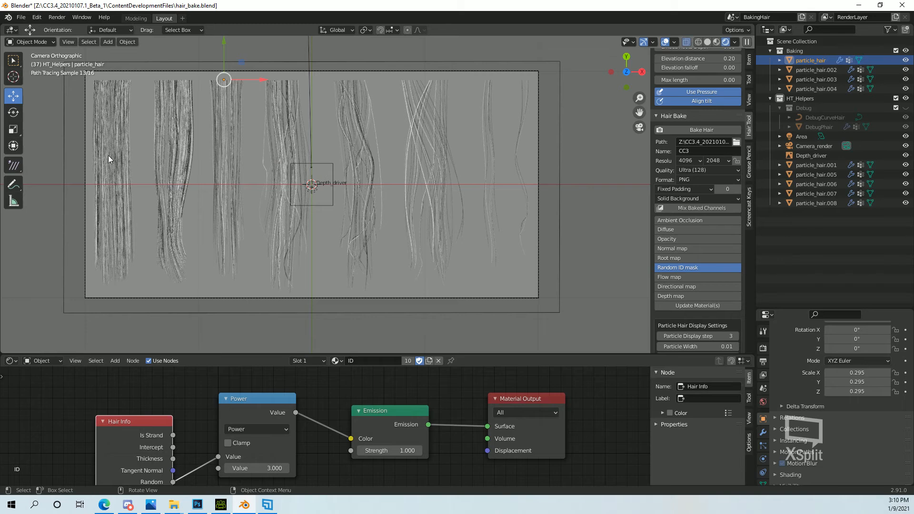
pyautogui.click(677, 275)
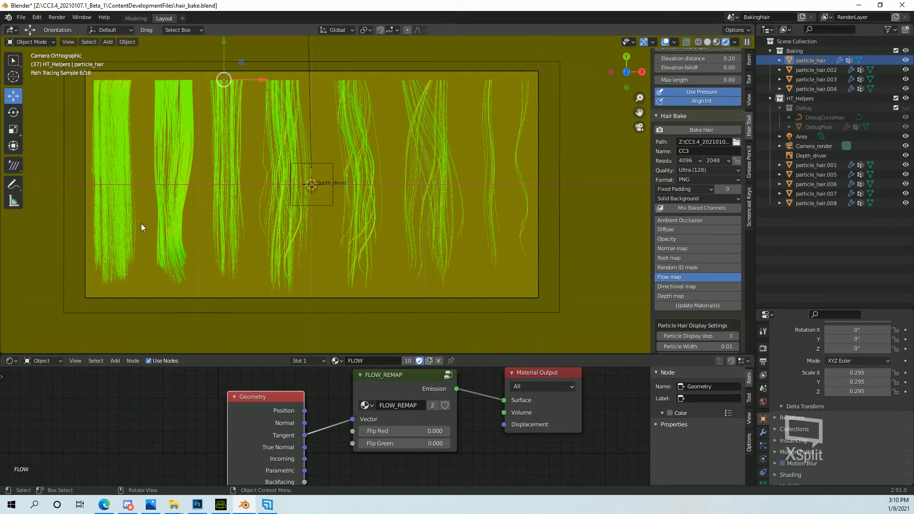
pyautogui.click(683, 287)
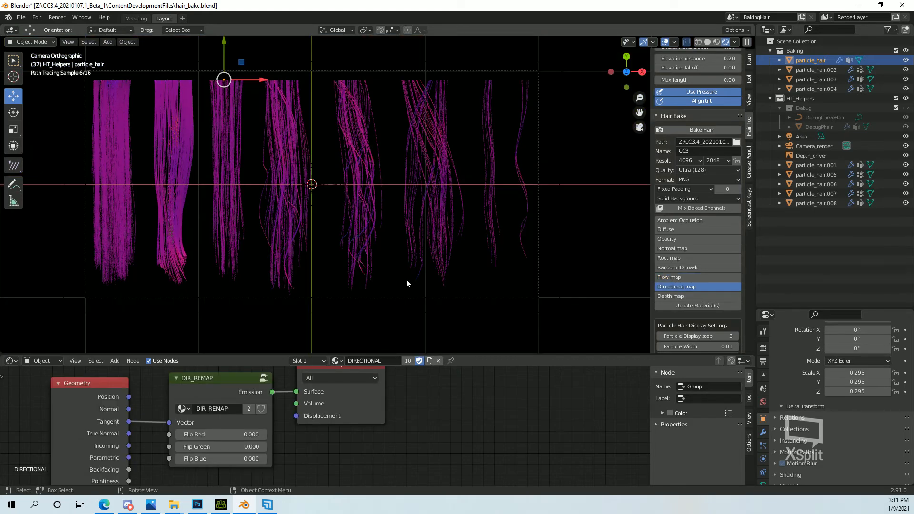
# Preview the Depth map channel and examine its full node chain from Geometry to Material Output.
pyautogui.click(672, 295)
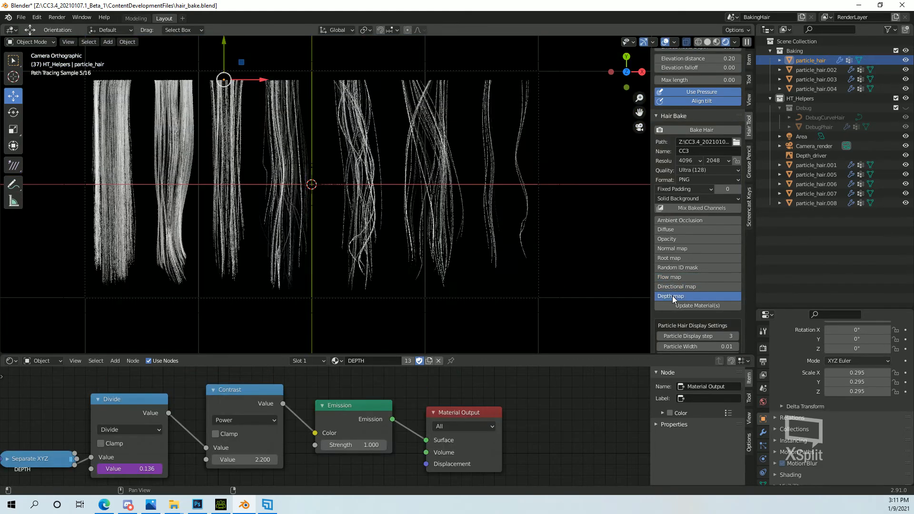
pyautogui.scroll(-3, 580, 442)
pyautogui.moveTo(565, 448); pyautogui.dragTo(581, 429, button='middle')
pyautogui.moveTo(490, 418); pyautogui.dragTo(549, 427, button='middle')
pyautogui.scroll(2, 549, 427)
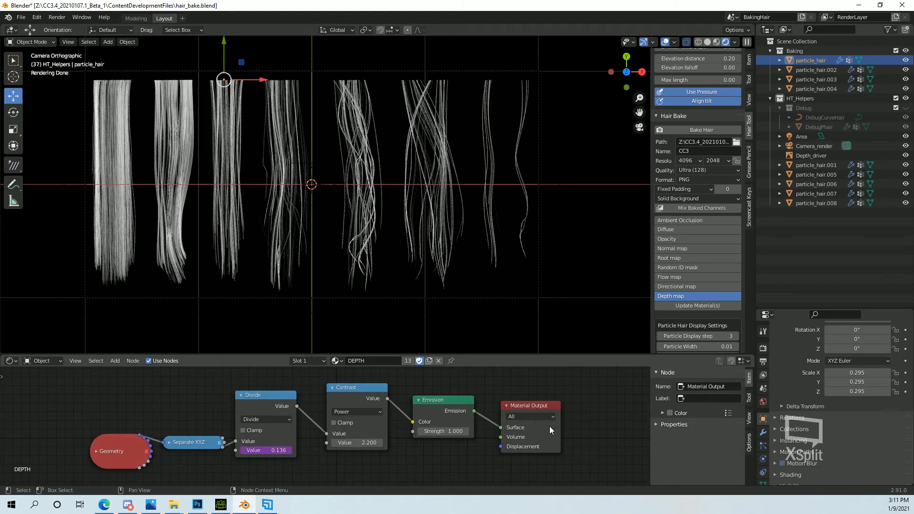
# Select the Ambient Occlusion, Normal map, Root map, Random ID mask, Directional map and Depth map channels together for baking.
pyautogui.click(671, 221)
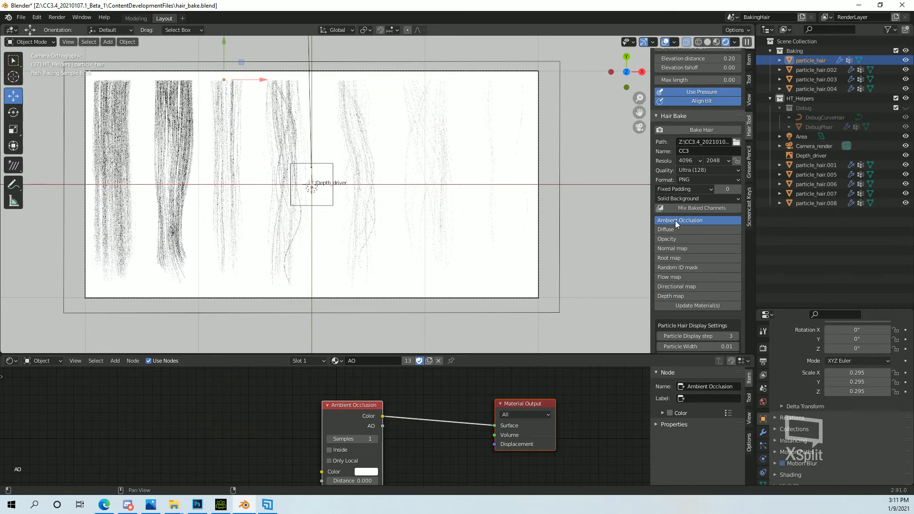
pyautogui.click(676, 250)
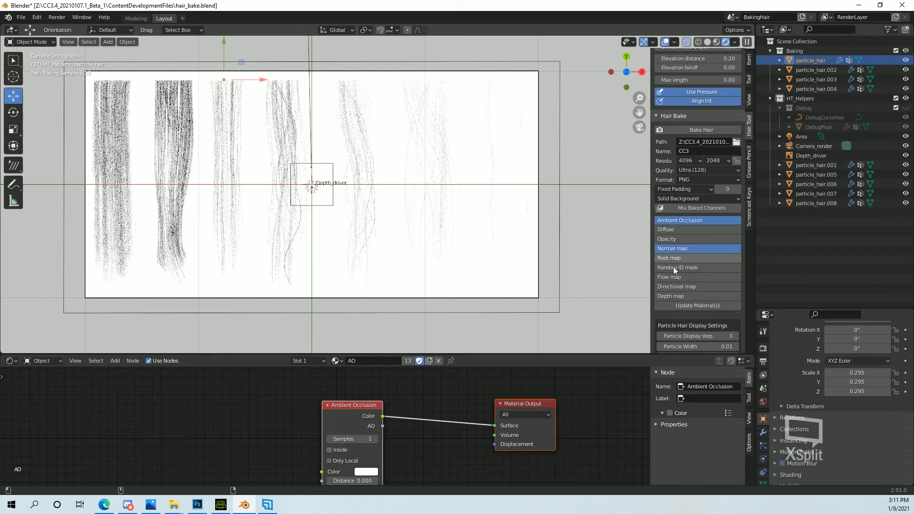
pyautogui.click(673, 262)
pyautogui.click(673, 268)
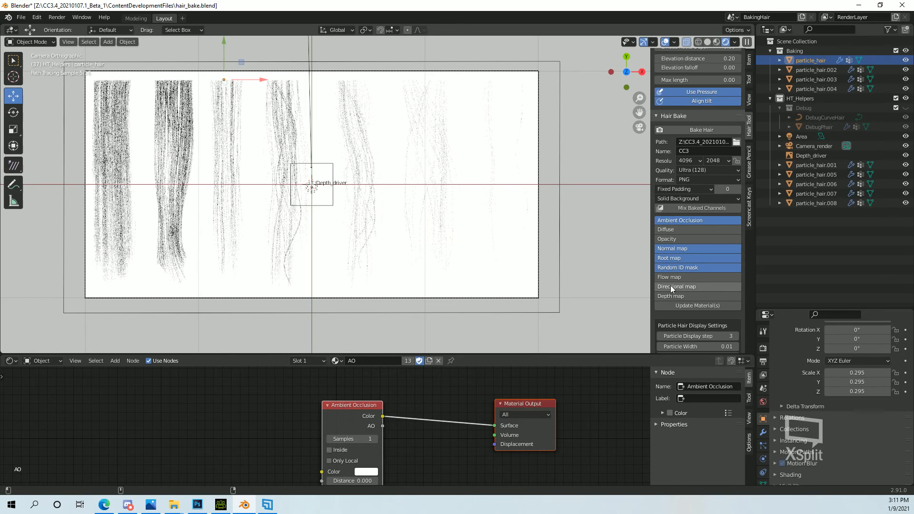
pyautogui.click(670, 296)
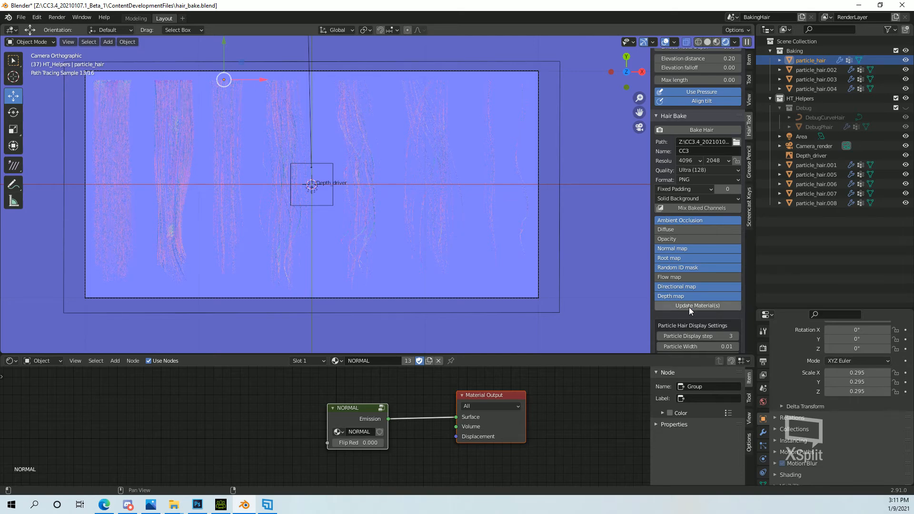
# Switch the viewport to solid shading and set the bake's padding mode to Automatic Padding.
pyautogui.click(707, 42)
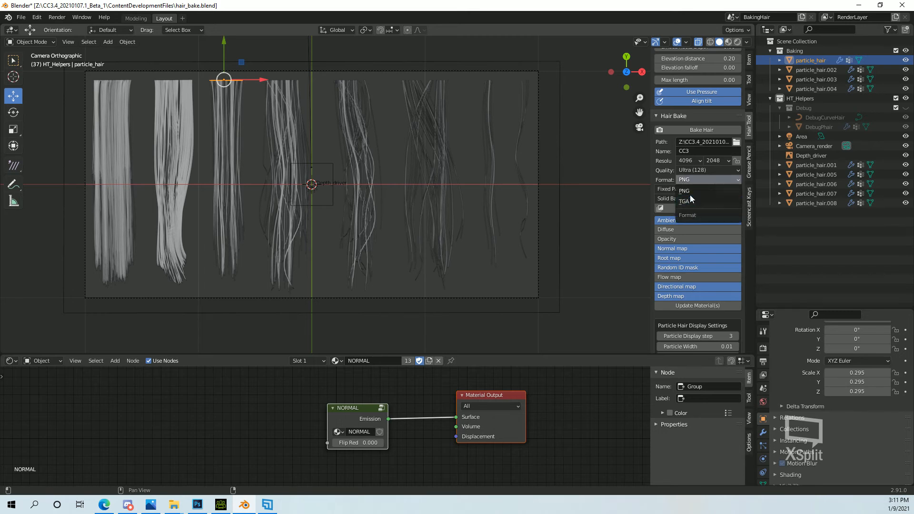
pyautogui.click(699, 192)
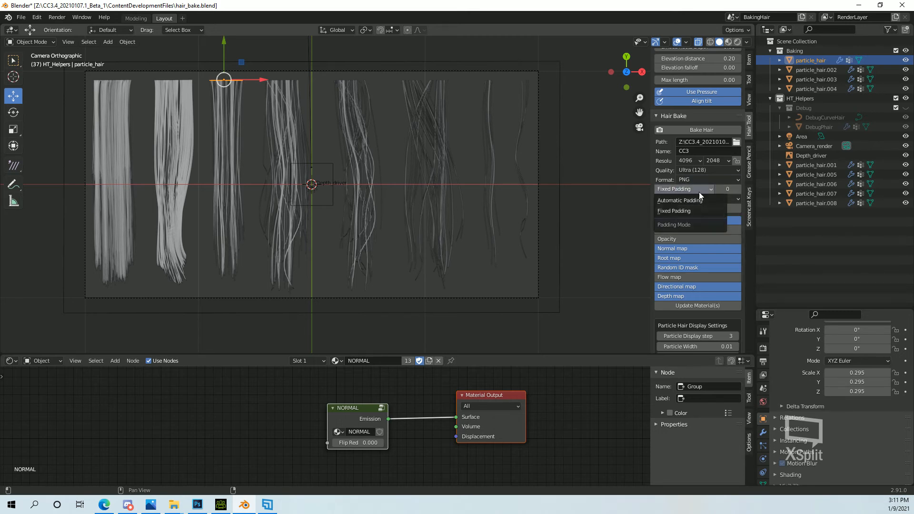
pyautogui.click(673, 202)
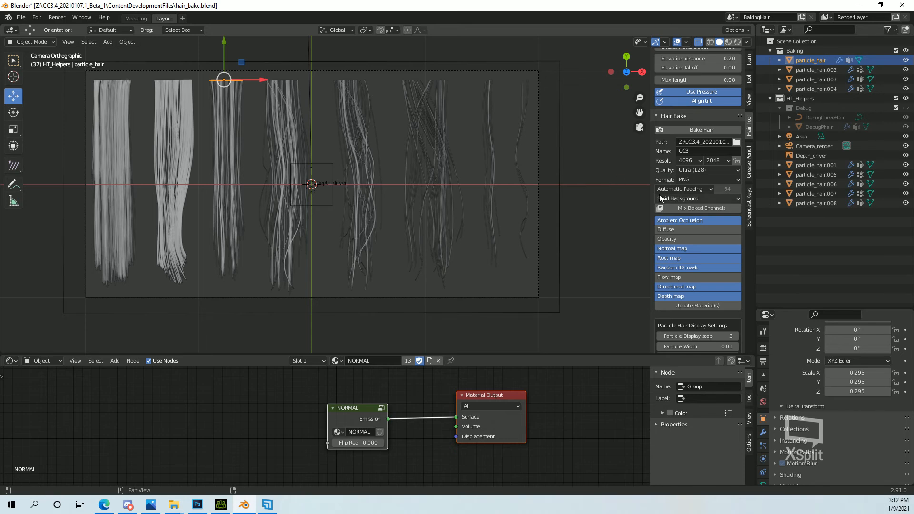
# Select only the Opacity channel for baking and set its padding mode to Fixed Padding.
pyautogui.click(678, 239)
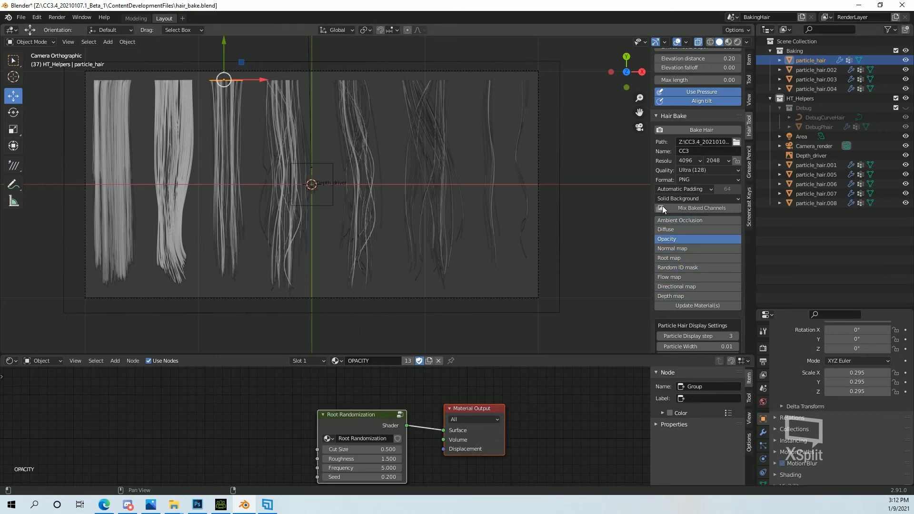
pyautogui.click(682, 189)
pyautogui.click(678, 210)
# Switch to Photoshop and add a black-filled layer beneath Layer 0 in CC3_opacity.png, and return to Blender.
pyautogui.click(197, 505)
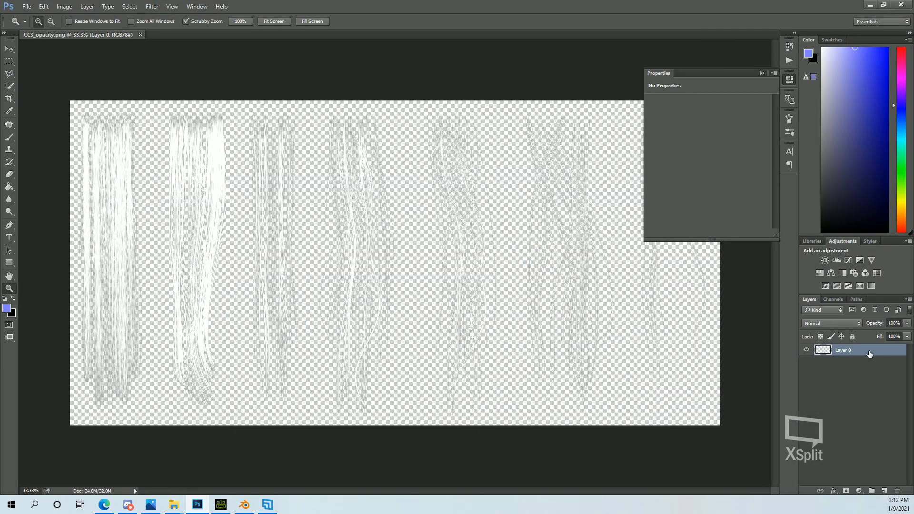
pyautogui.click(884, 490)
pyautogui.moveTo(868, 352); pyautogui.dragTo(816, 372)
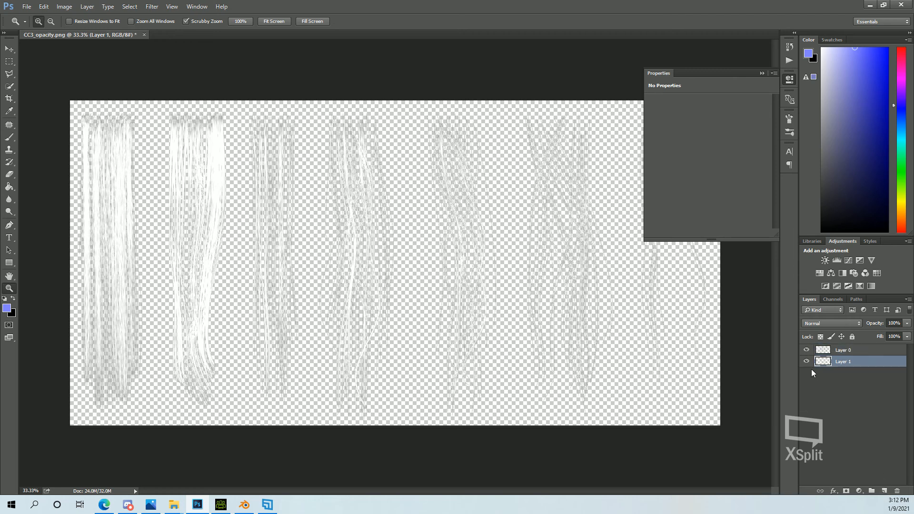
pyautogui.click(9, 187)
pyautogui.click(5, 297)
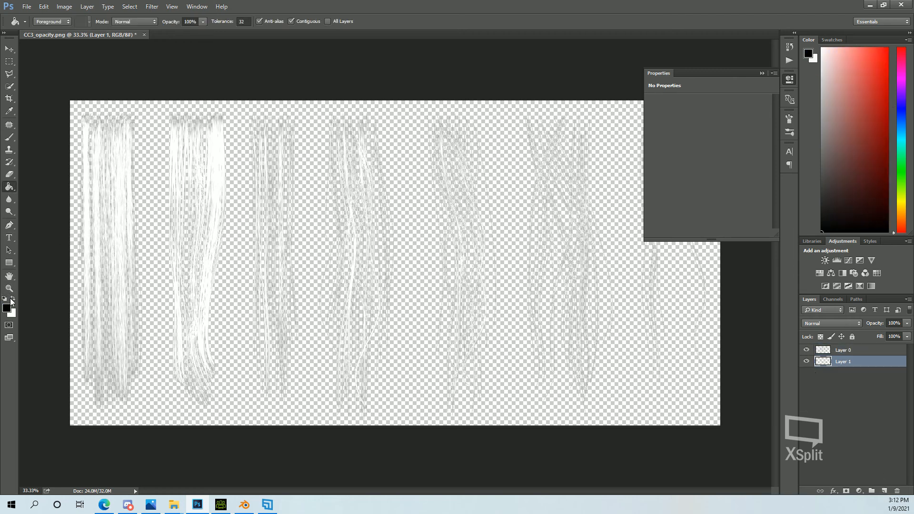
pyautogui.click(164, 295)
pyautogui.click(870, 5)
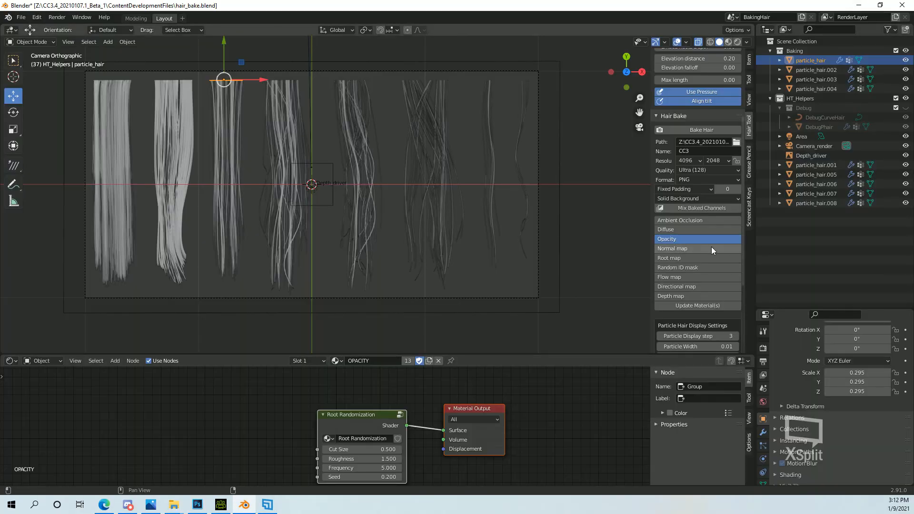
# Preview the Diffuse channel with rendered viewport shading and bring its ParticleHair_Diffuse node into view.
pyautogui.click(679, 231)
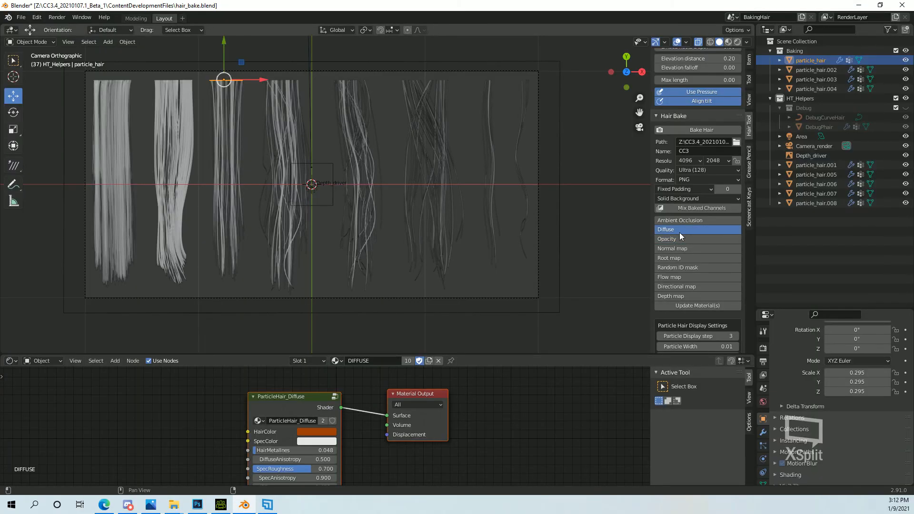
pyautogui.click(737, 42)
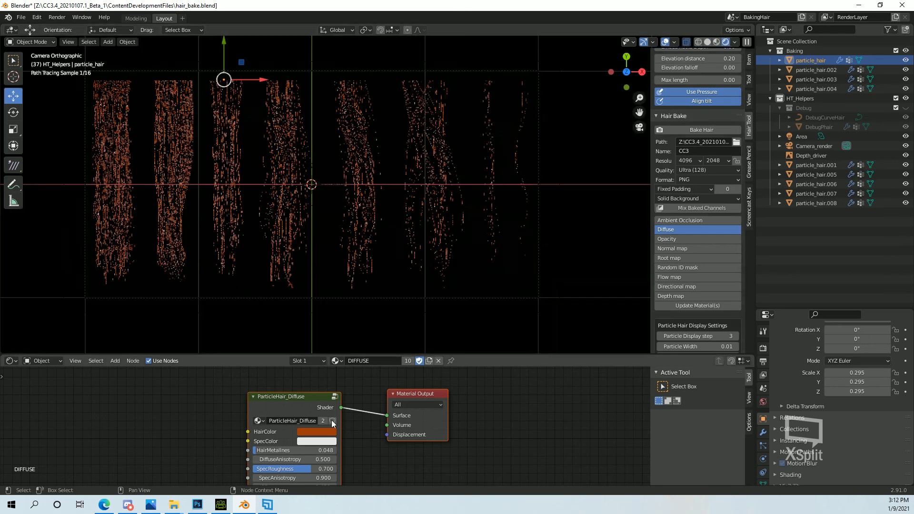
pyautogui.moveTo(302, 444); pyautogui.dragTo(327, 430, button='middle')
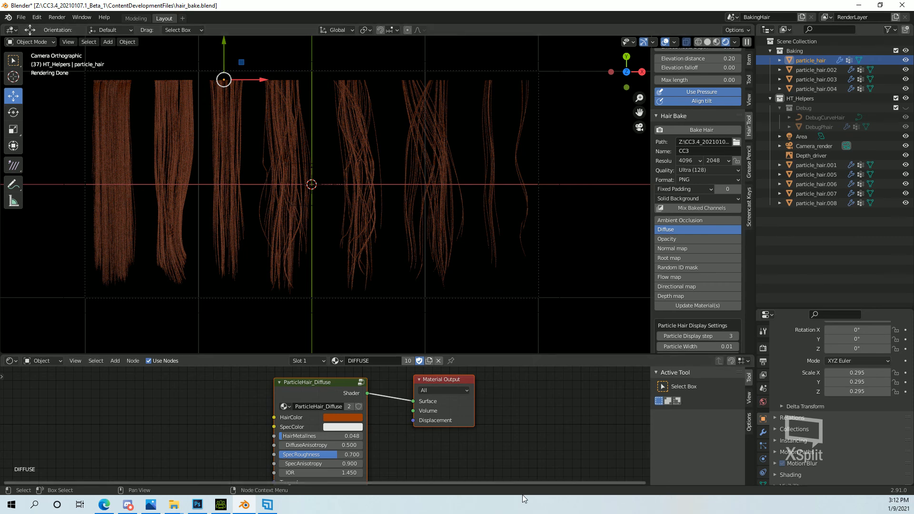
# Change the ParticleHair_Diffuse node's HairColor, trying purple first and settling on an olive green.
pyautogui.click(342, 417)
pyautogui.moveTo(372, 316)
pyautogui.mouseDown()
pyautogui.moveTo(340, 338)
pyautogui.moveTo(390, 335)
pyautogui.mouseUp()
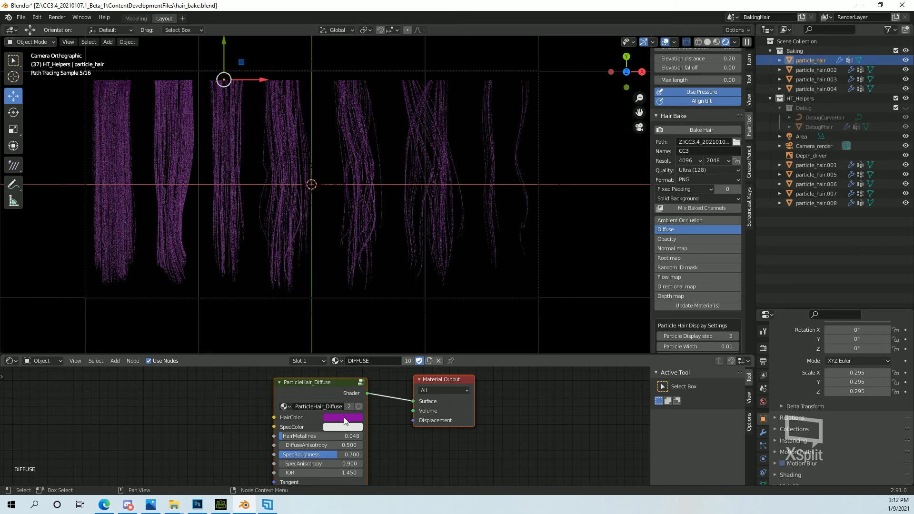
pyautogui.moveTo(398, 294); pyautogui.dragTo(399, 308)
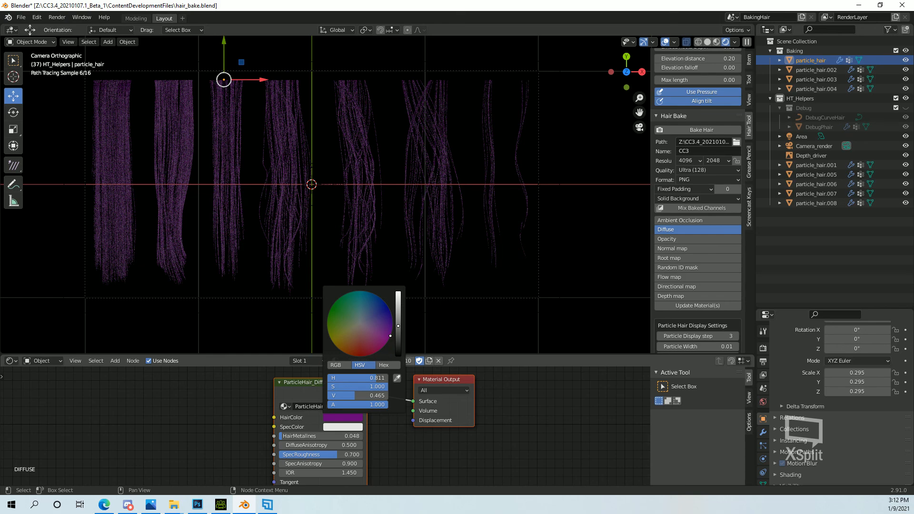
pyautogui.click(399, 309)
pyautogui.click(390, 309)
pyautogui.click(348, 327)
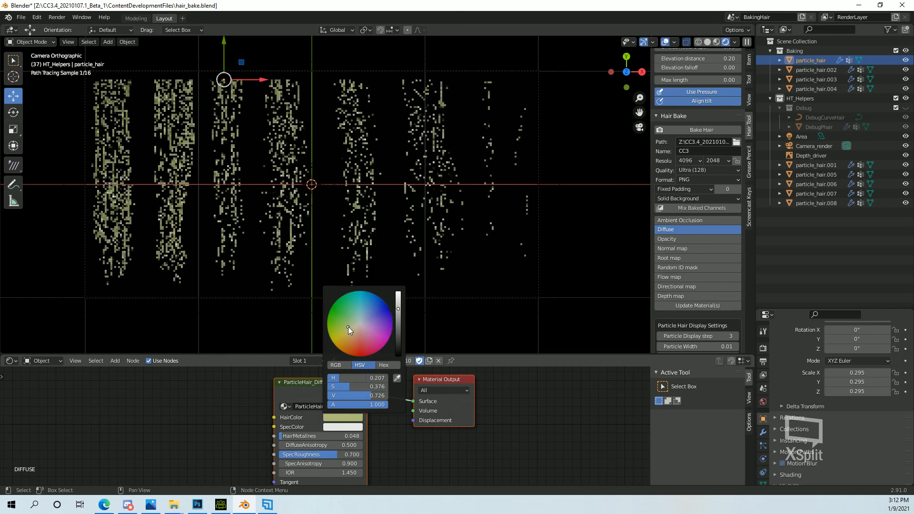
pyautogui.click(340, 329)
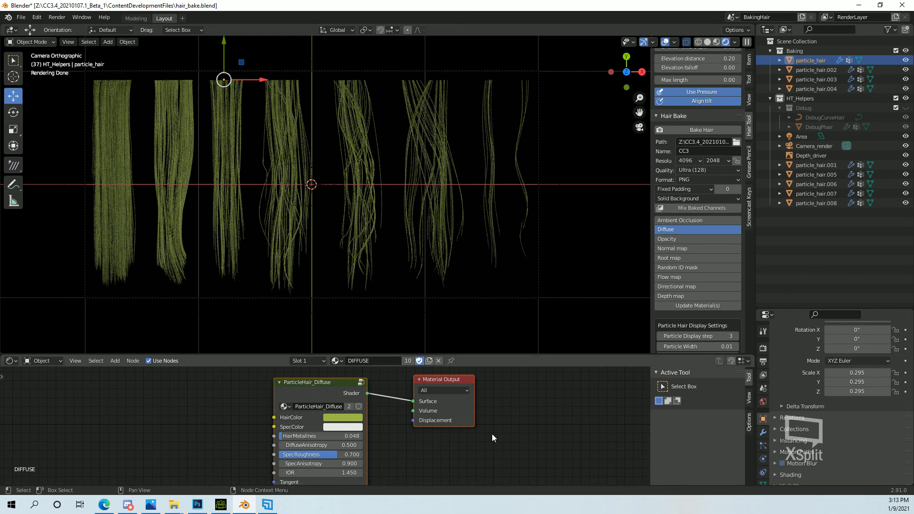
# Switch to File Explorer, examine the baked CC3 textures in the Mine 1 folder, and return to Blender.
pyautogui.click(689, 220)
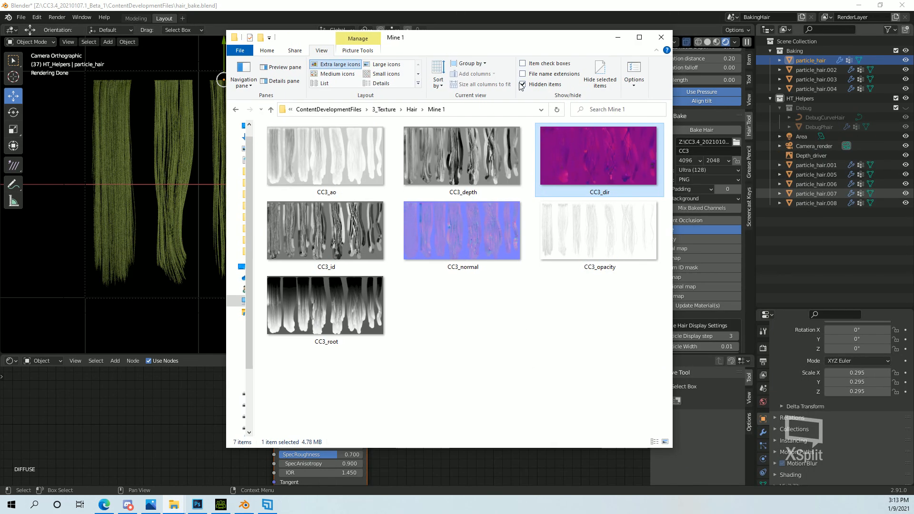
pyautogui.click(639, 38)
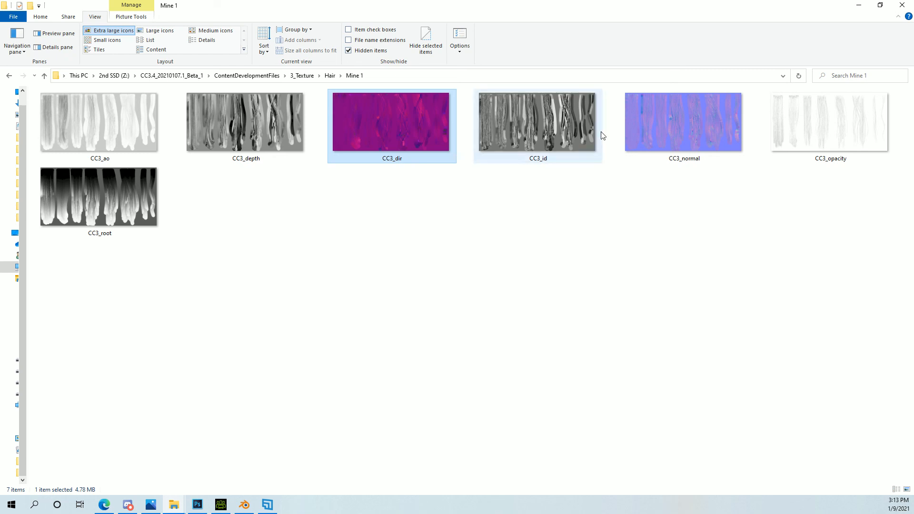
pyautogui.moveTo(532, 2); pyautogui.dragTo(913, 85)
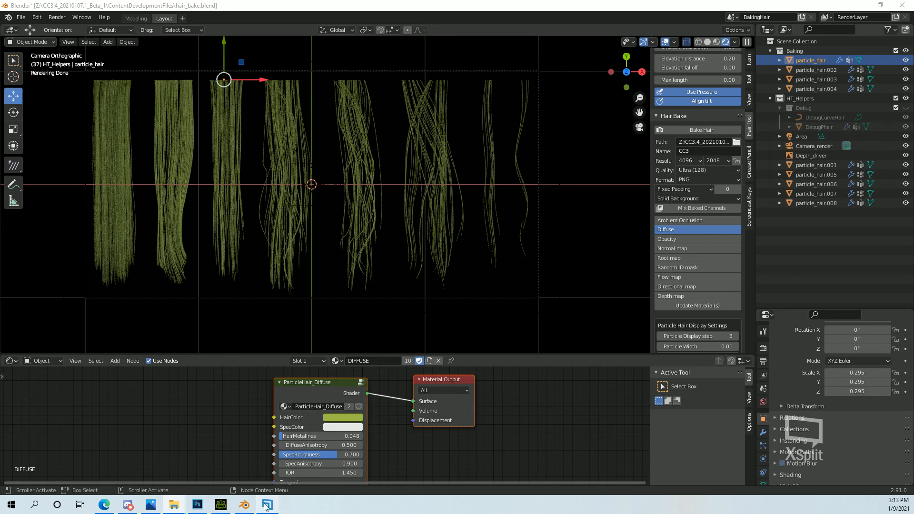
pyautogui.moveTo(244, 509)
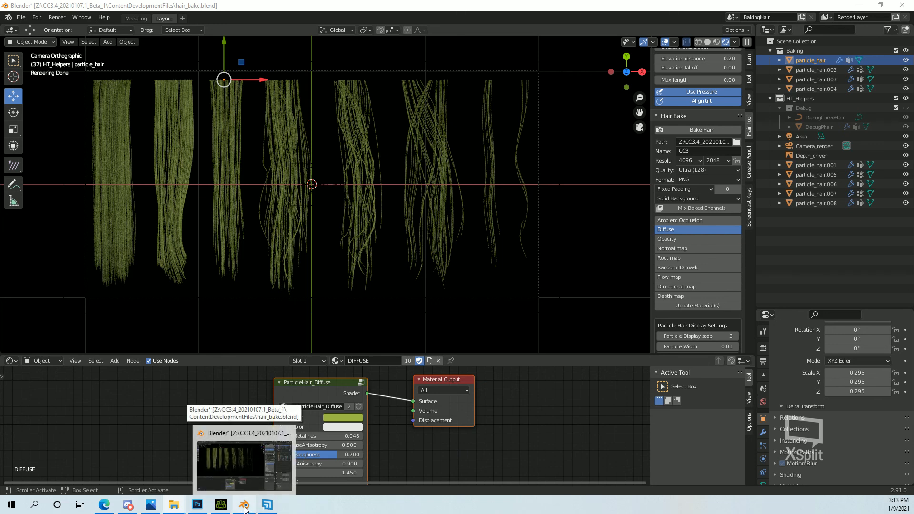